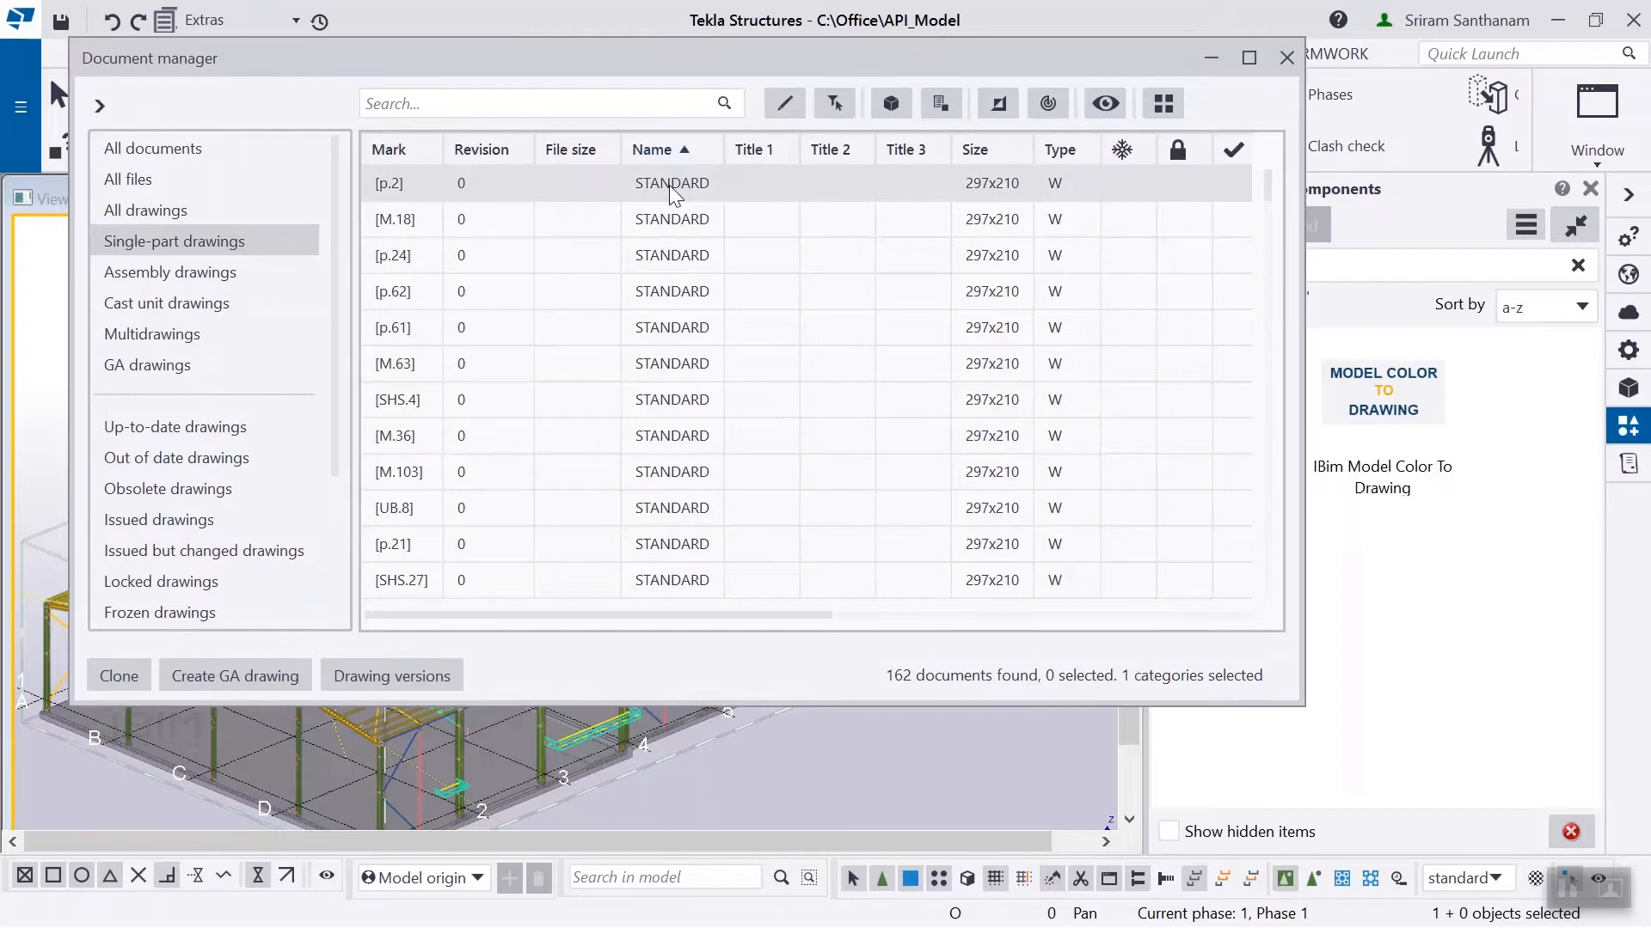
Step: Open the IBim Part Values To Drawing Fields tool beside the document manager and check which drawing fields are offered for Material
{"action": "left_click_drag", "start_coordinate": [827, 62], "coordinate": [736, 60]}
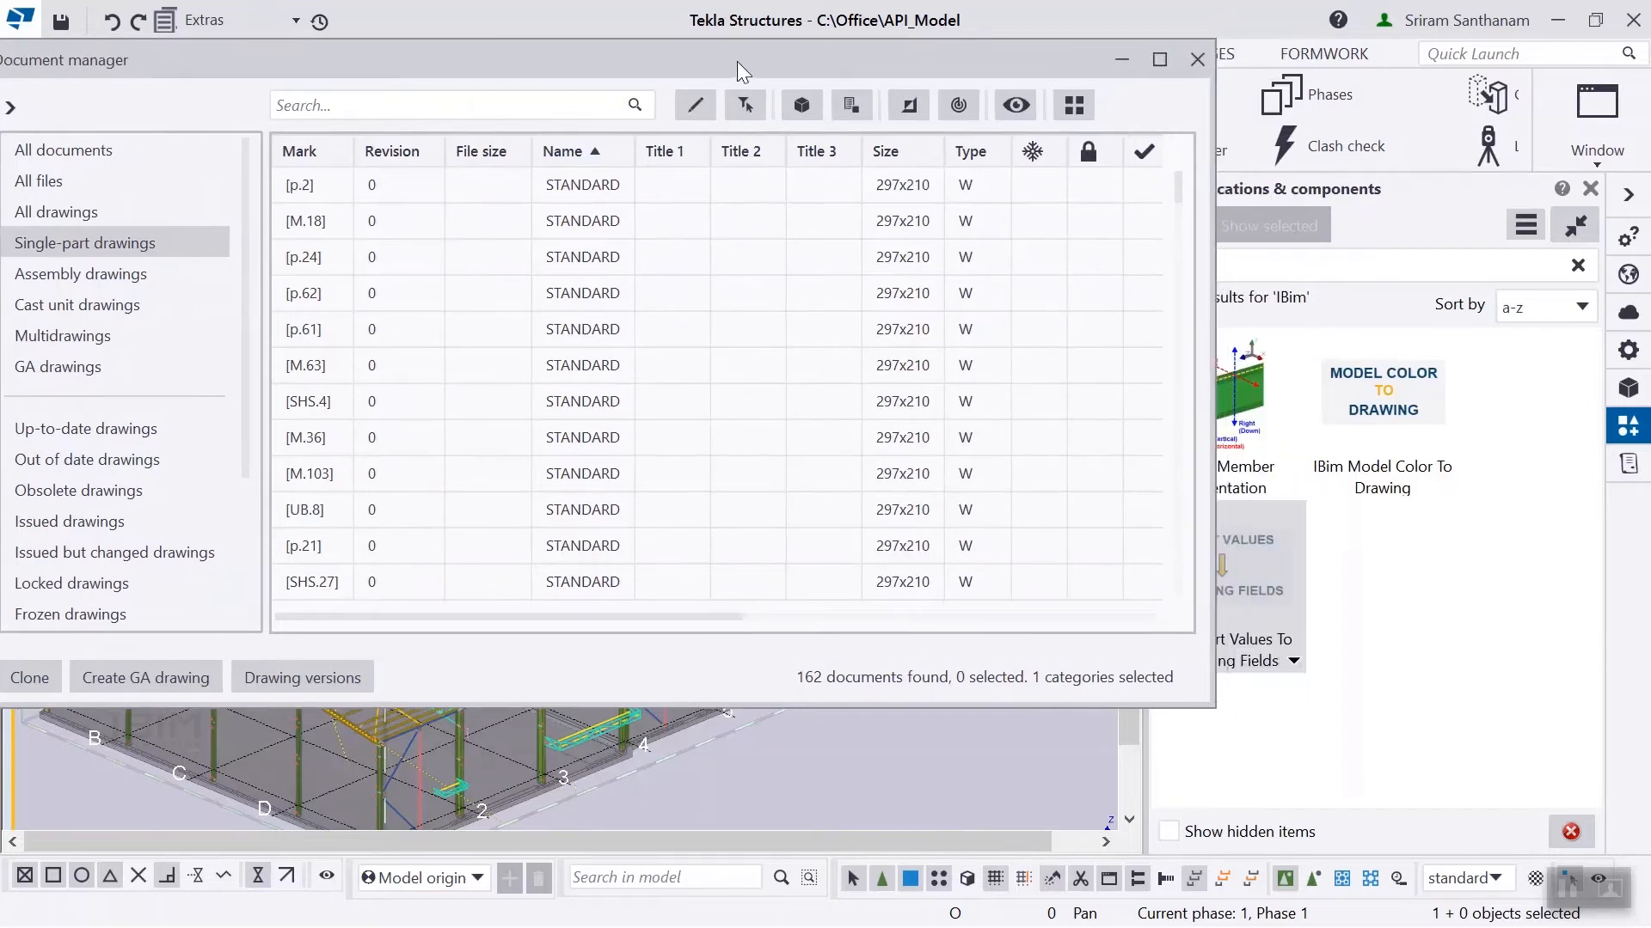
{"action": "double_click", "coordinate": [1272, 552]}
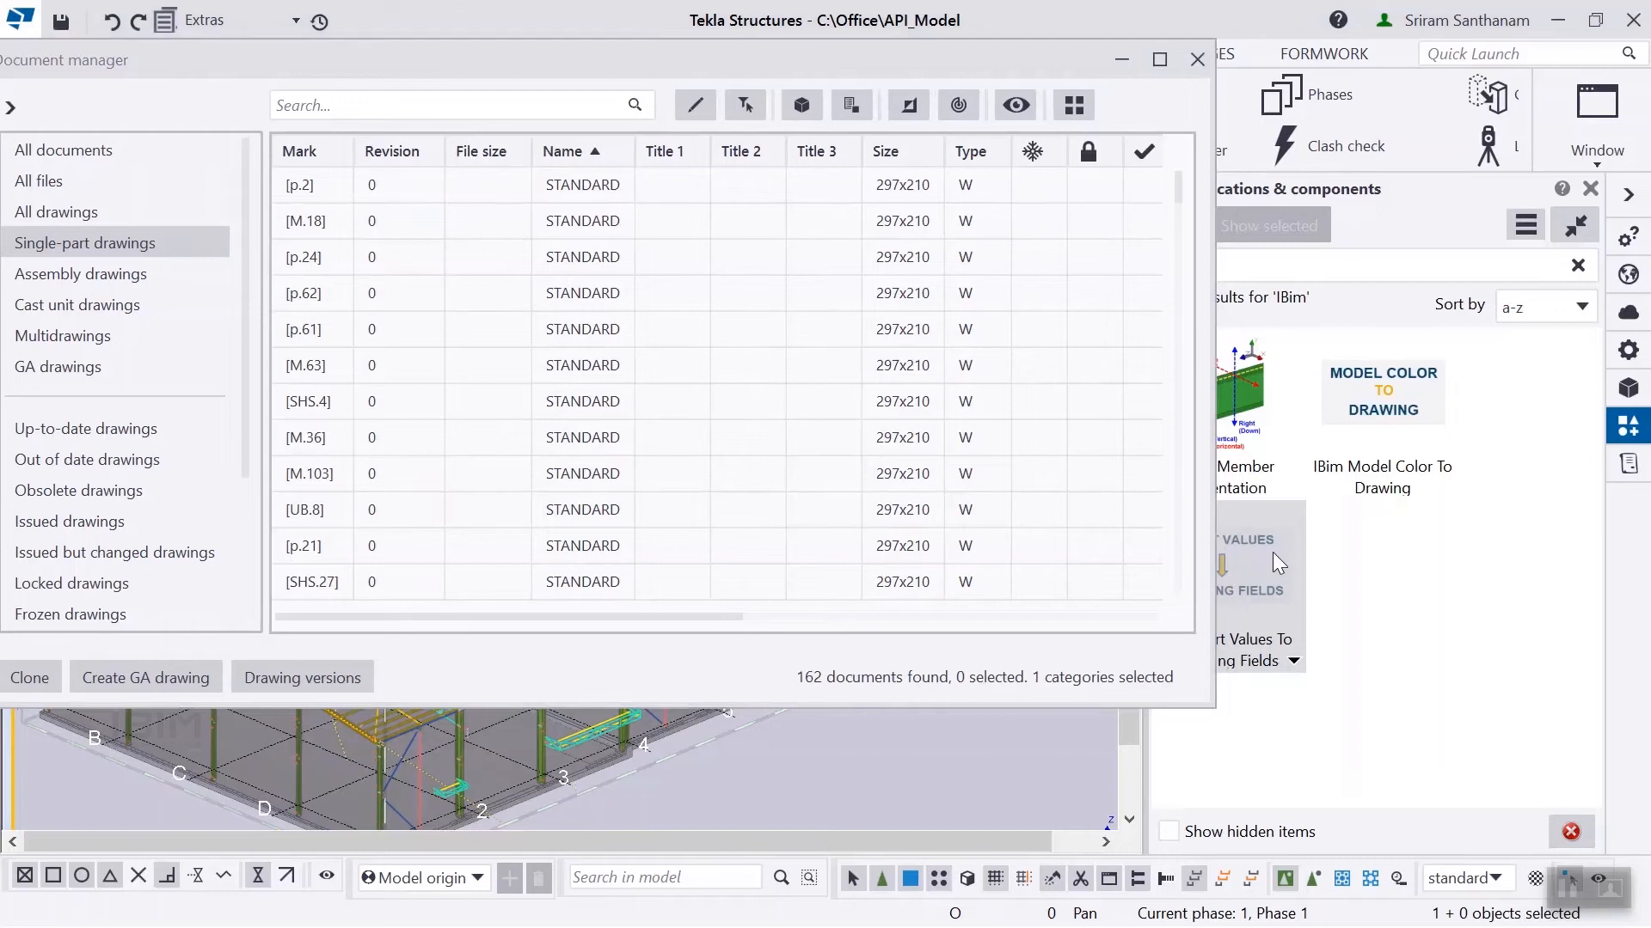
{"action": "mouse_move", "coordinate": [466, 61]}
{"action": "left_mouse_down"}
{"action": "mouse_move", "coordinate": [1250, 199]}
{"action": "mouse_move", "coordinate": [1238, 167]}
{"action": "left_mouse_up"}
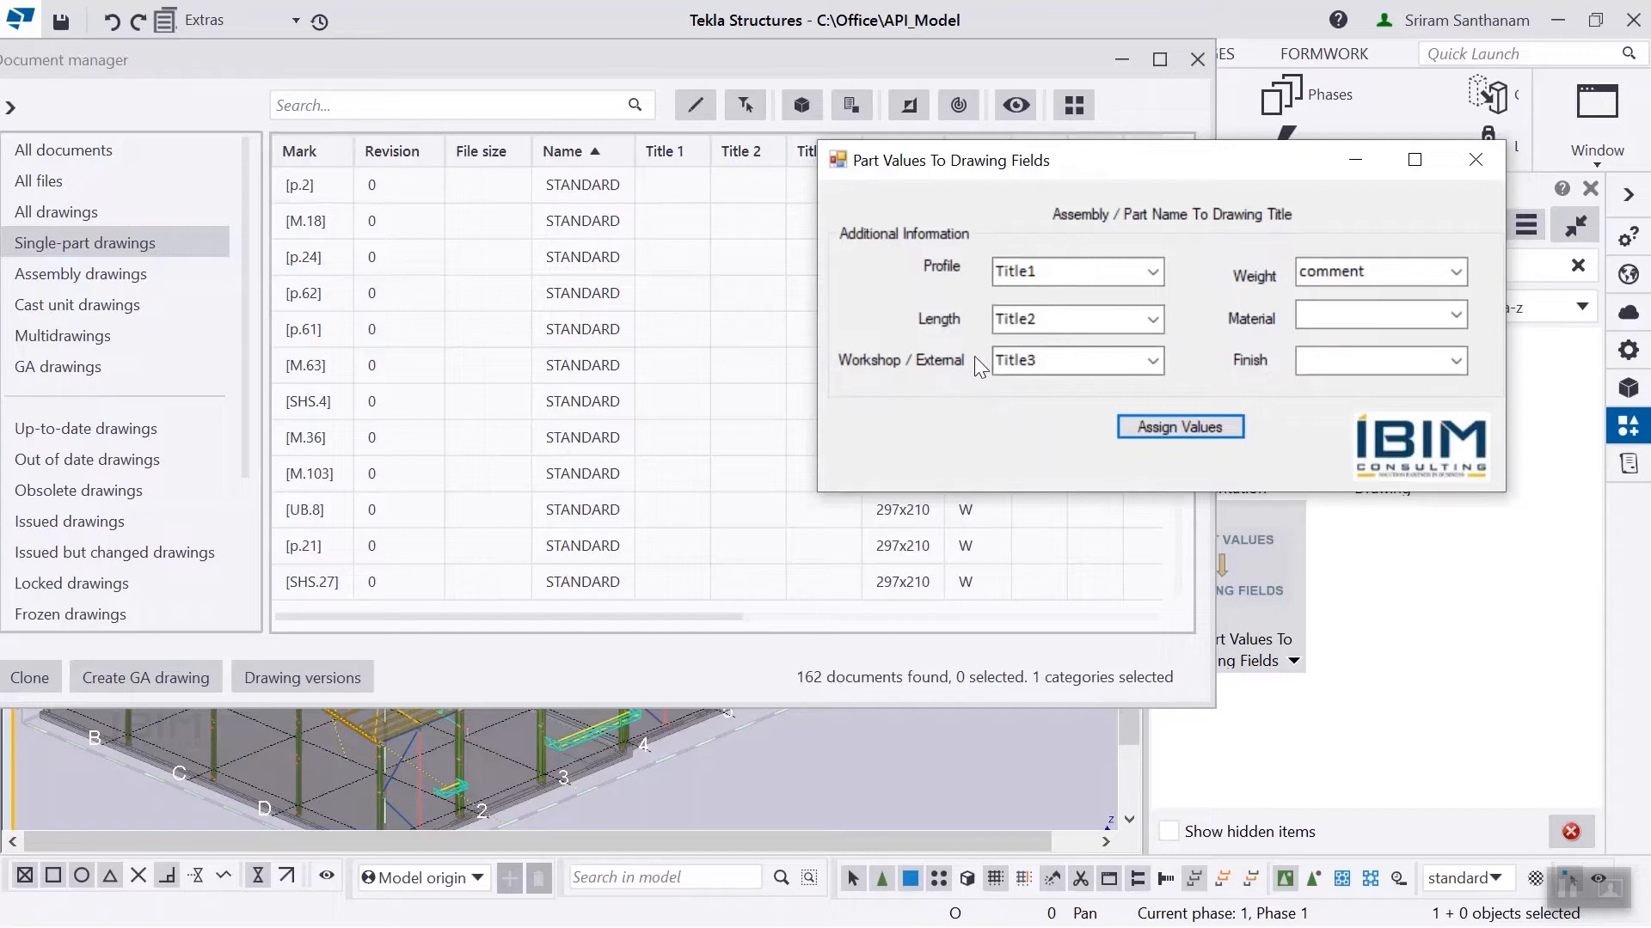
{"action": "left_click", "coordinate": [1455, 315]}
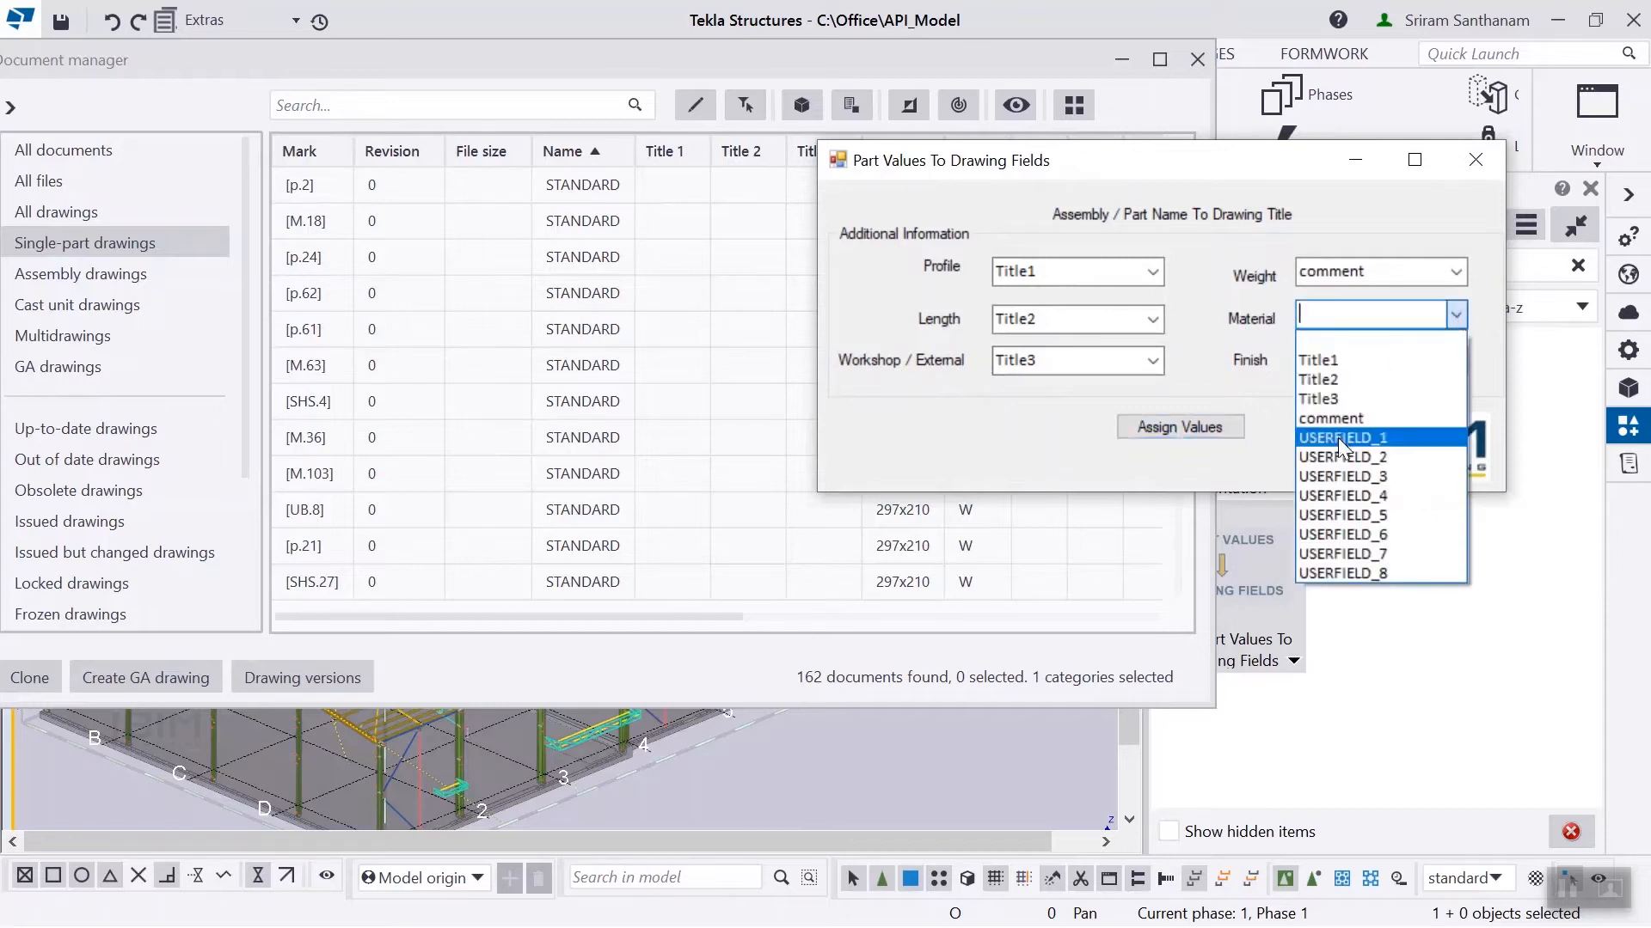
{"action": "left_click", "coordinate": [1197, 343]}
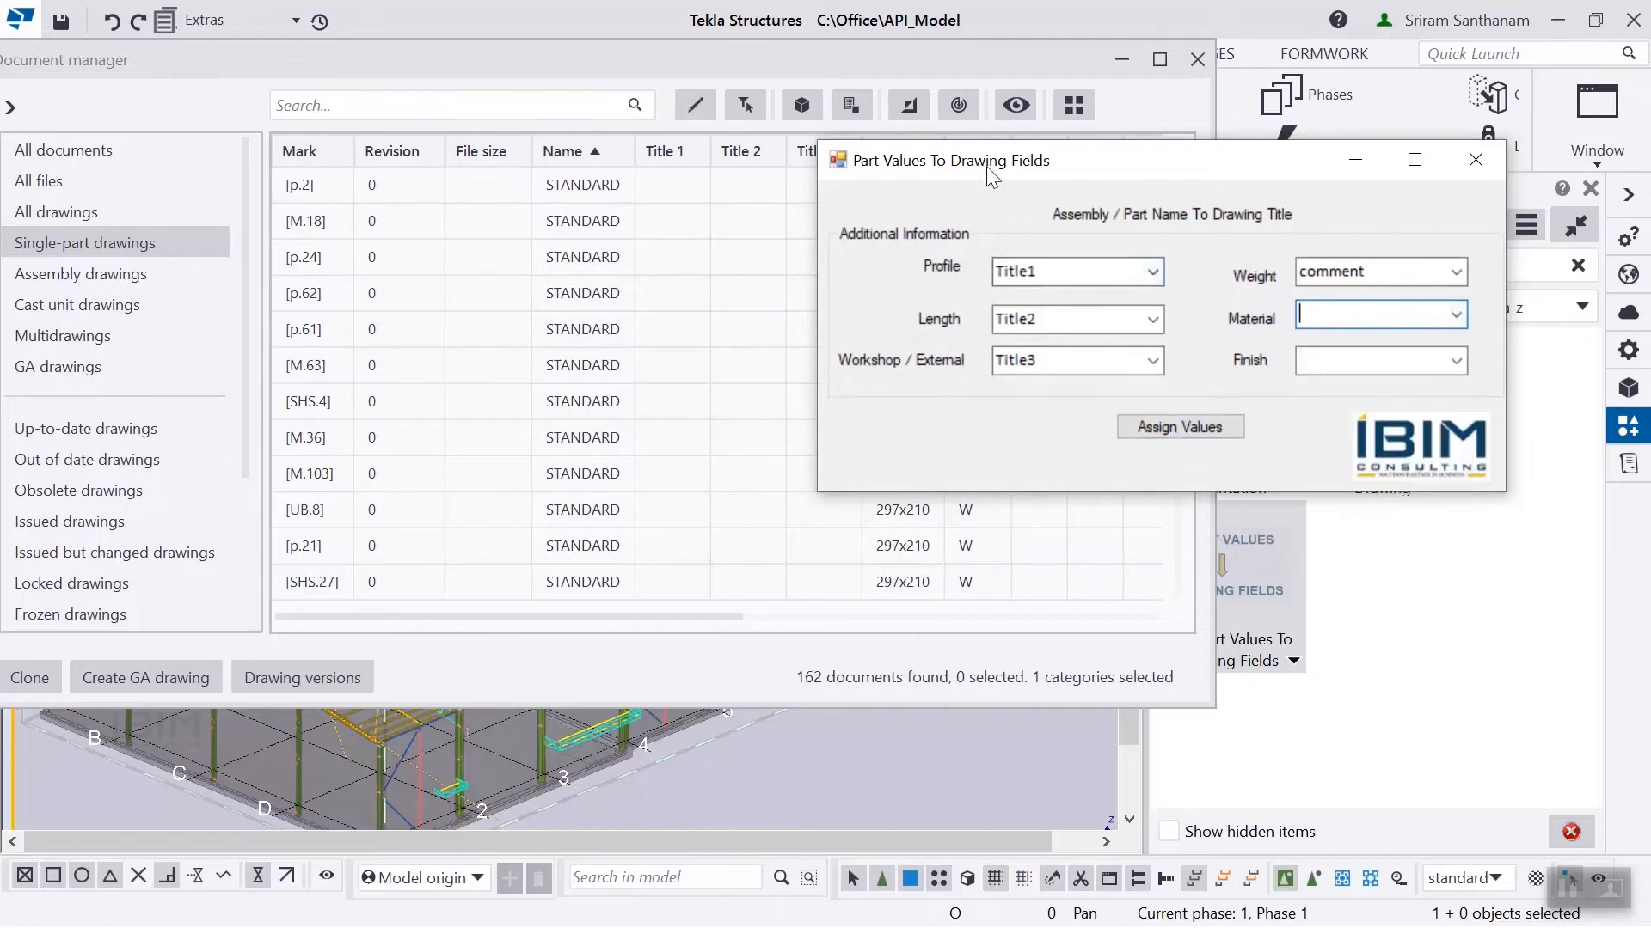
Step: Select all single-part drawings and assign Profile to Title1, Length to Title2, Workshop / External to Title3 and Weight to comment
{"action": "left_click", "coordinate": [608, 196]}
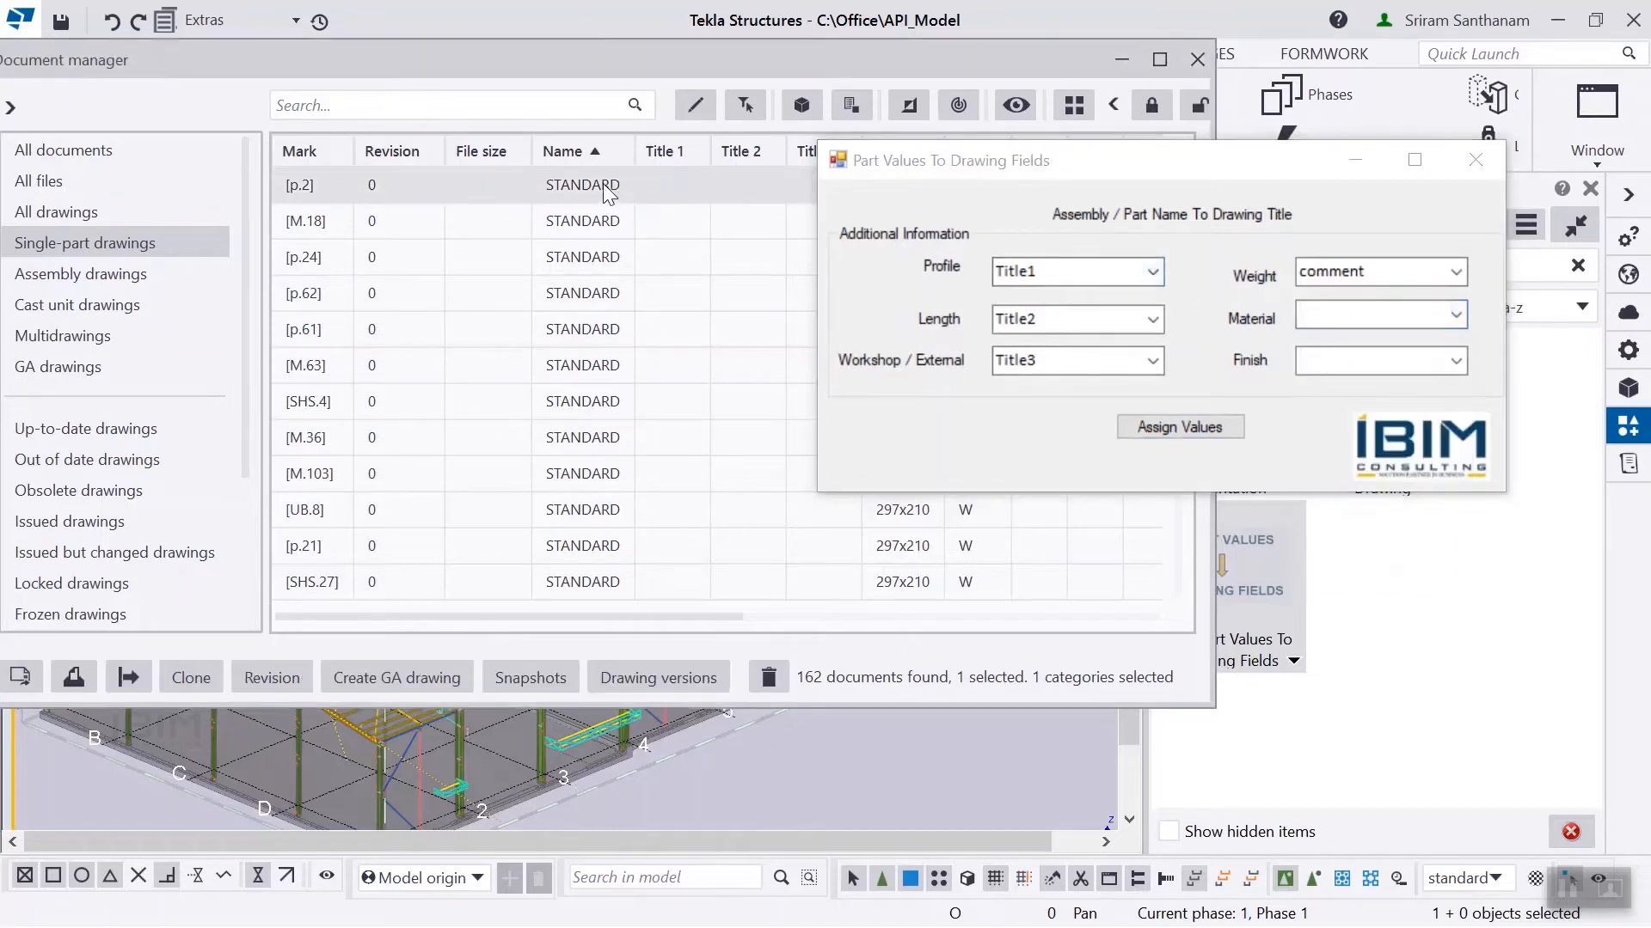
{"action": "key", "text": "ctrl+a"}
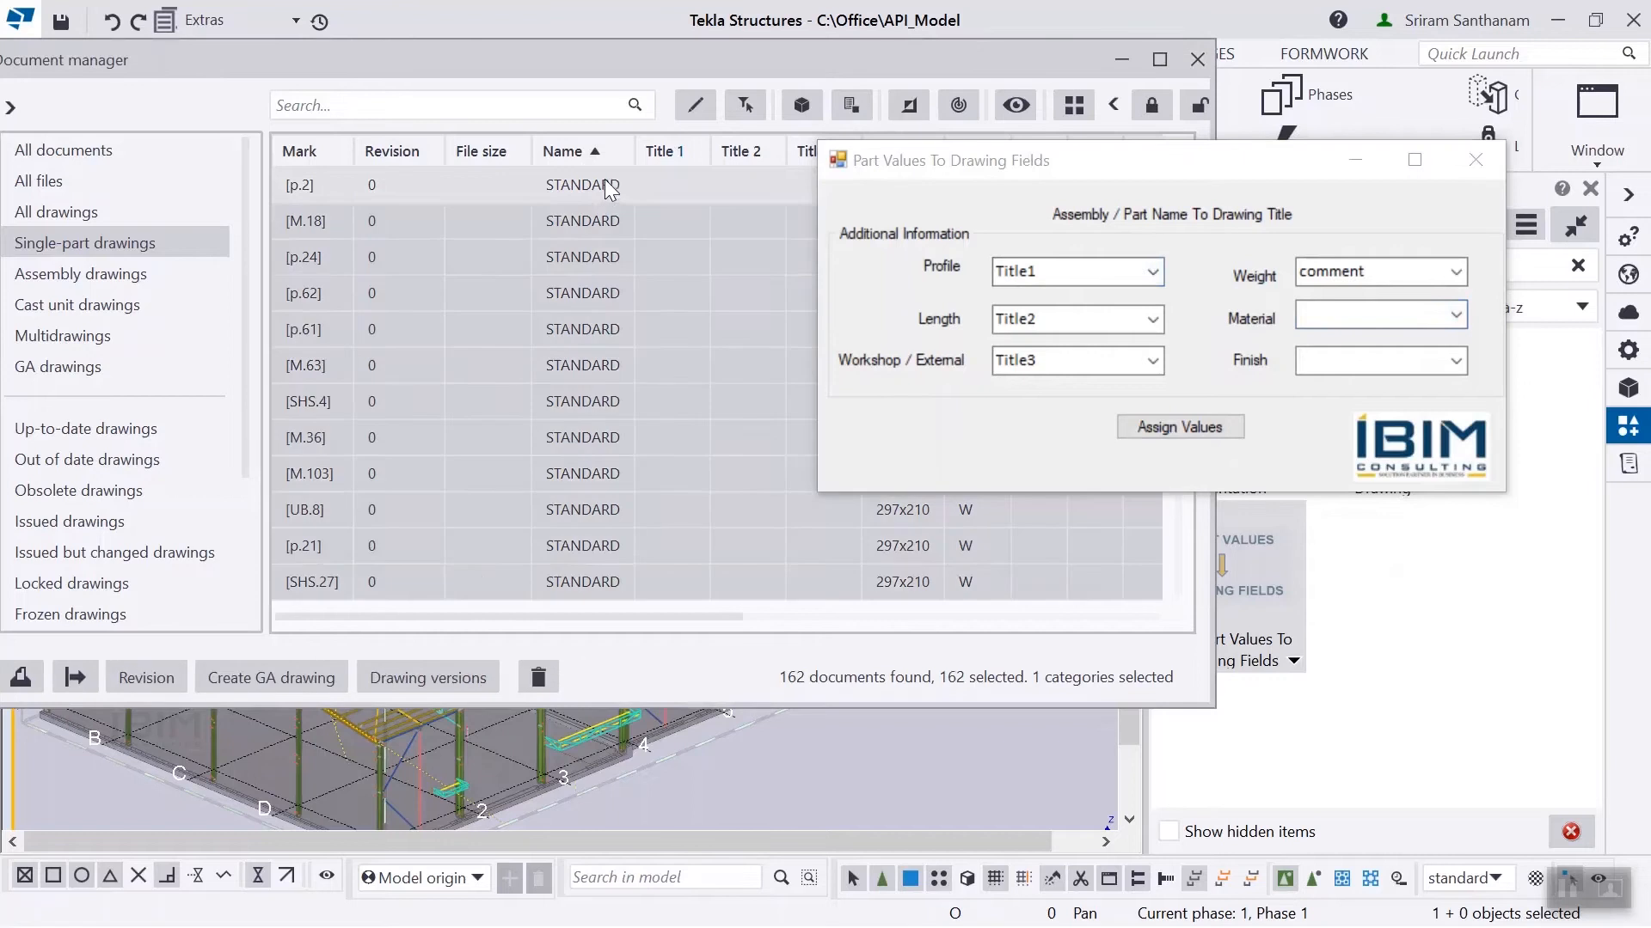
{"action": "left_click", "coordinate": [1180, 427]}
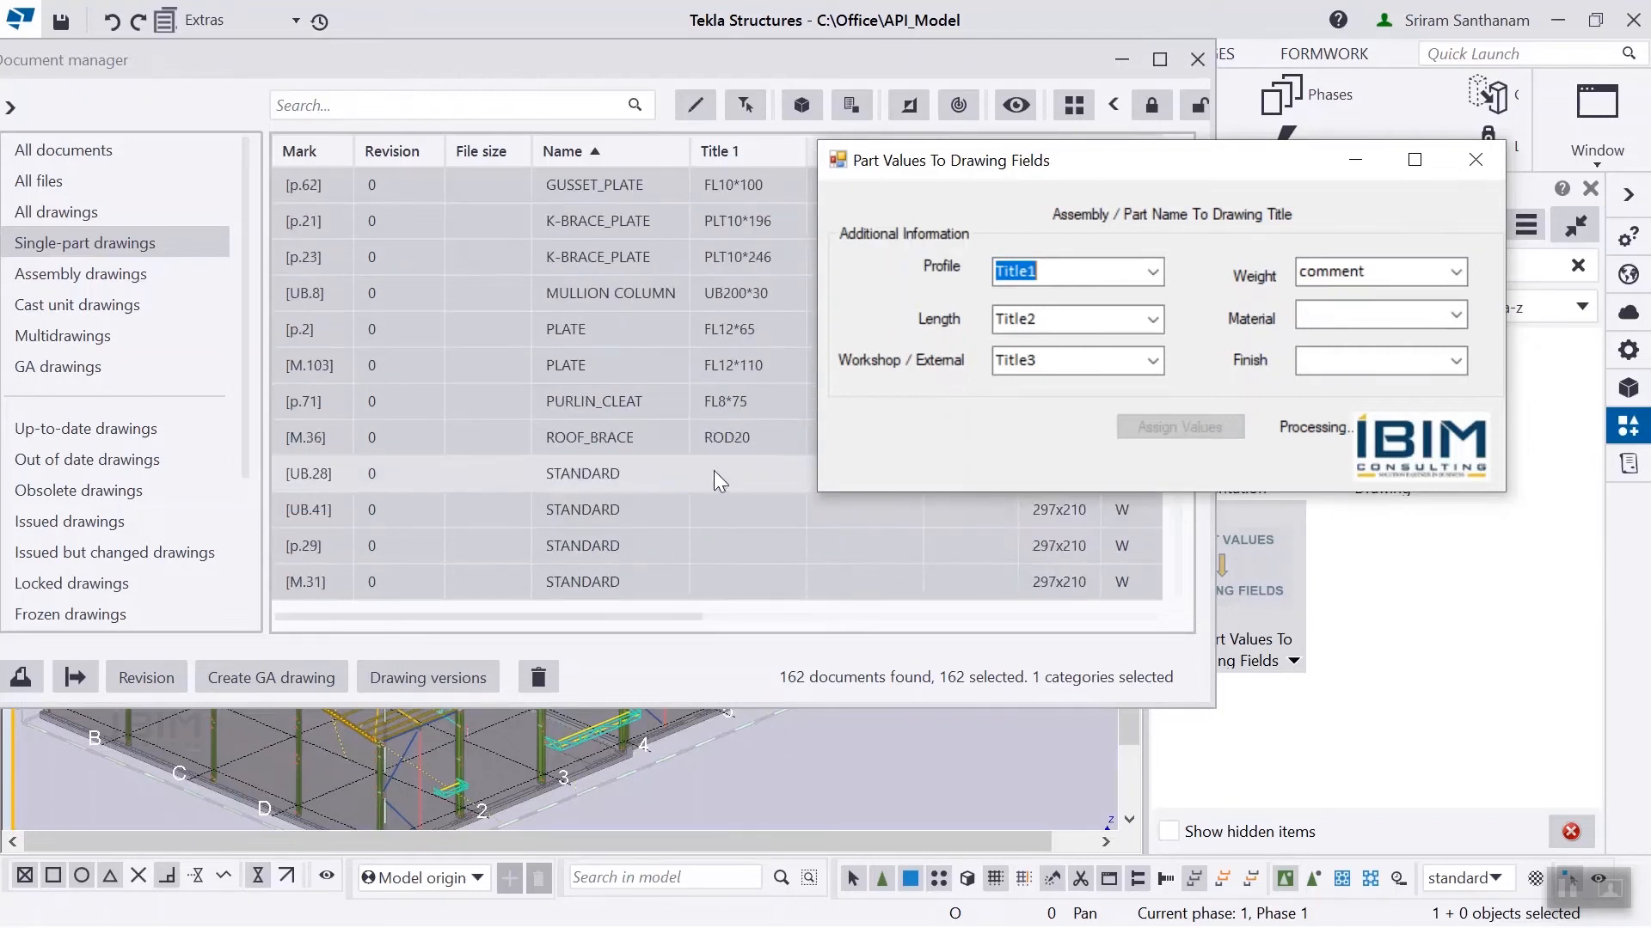
Step: Bring the document manager in front of the assignment dialog and review the names and titles of the single-part drawings
{"action": "left_click_drag", "start_coordinate": [769, 58], "coordinate": [504, 57]}
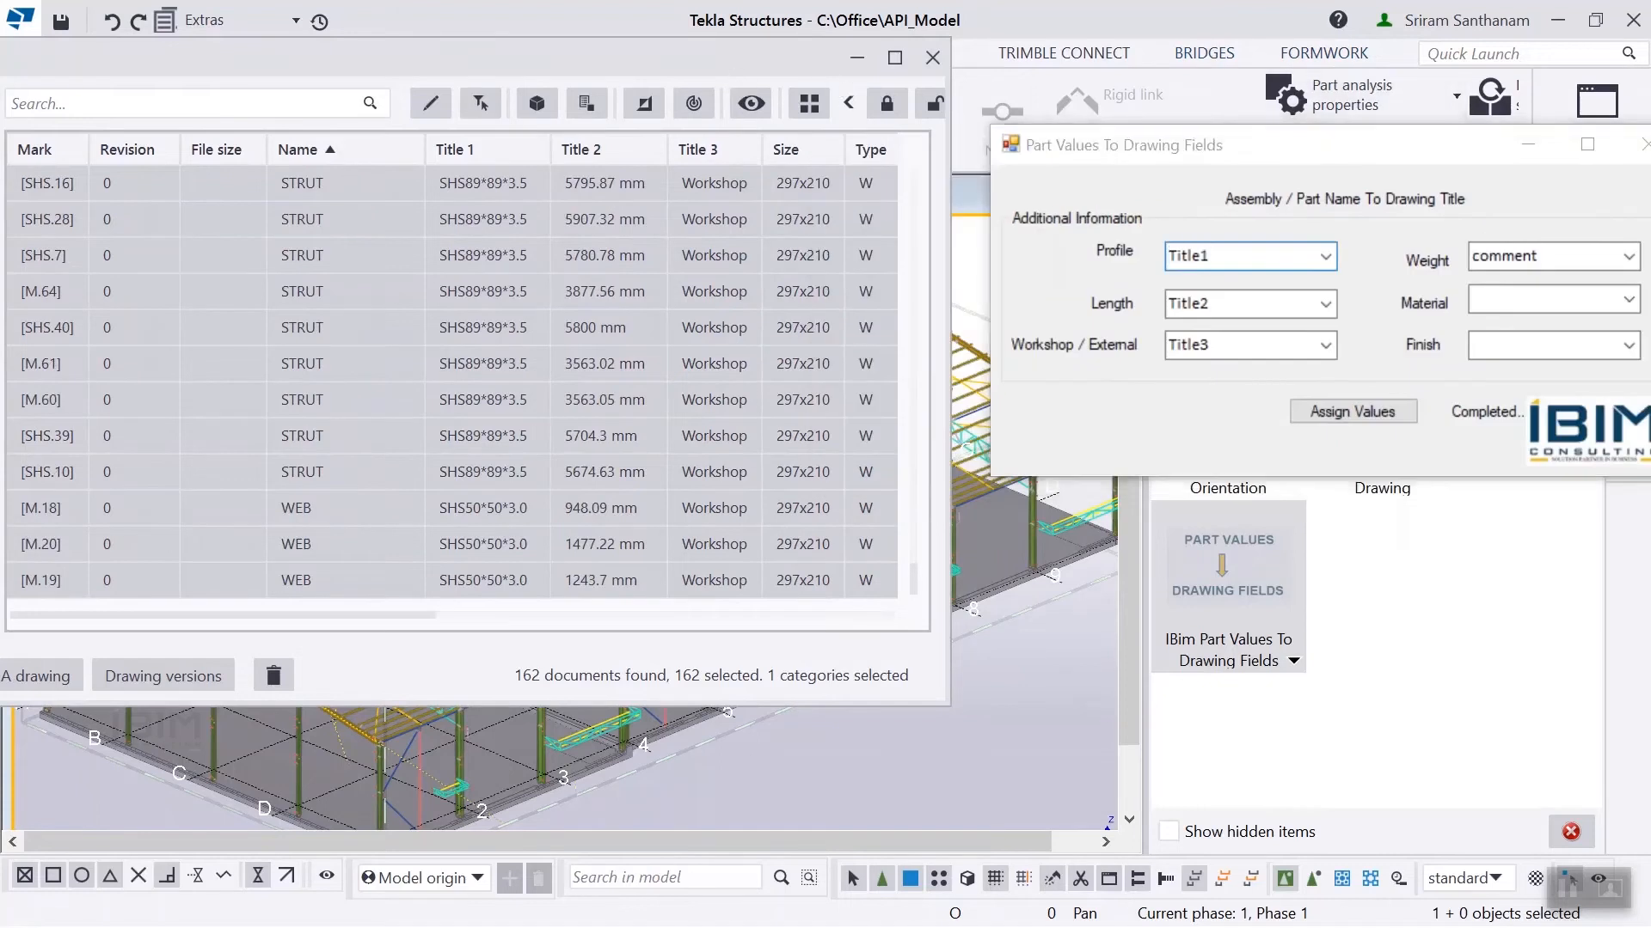
{"action": "left_click_drag", "start_coordinate": [1416, 148], "coordinate": [1099, 178]}
{"action": "left_click", "coordinate": [797, 95]}
{"action": "left_click_drag", "start_coordinate": [798, 50], "coordinate": [1080, 79]}
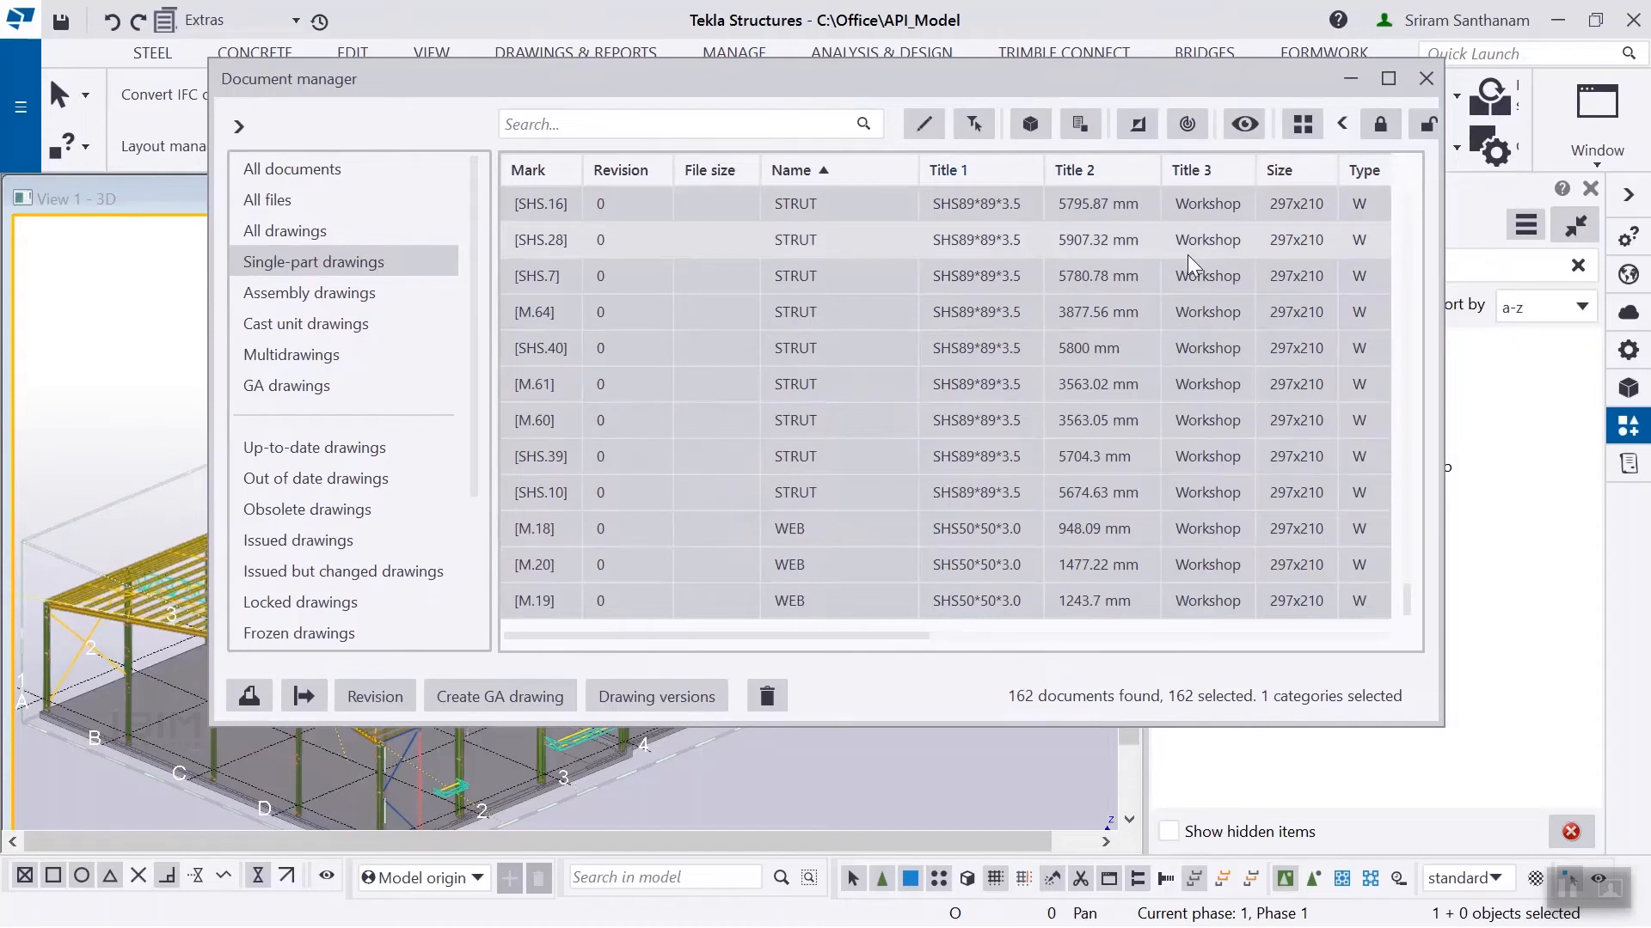
Step: Select all assembly drawings and assign their profile, length, workshop/external and weight values to Title1, Title2, Title3 and comment
{"action": "left_click", "coordinate": [325, 297]}
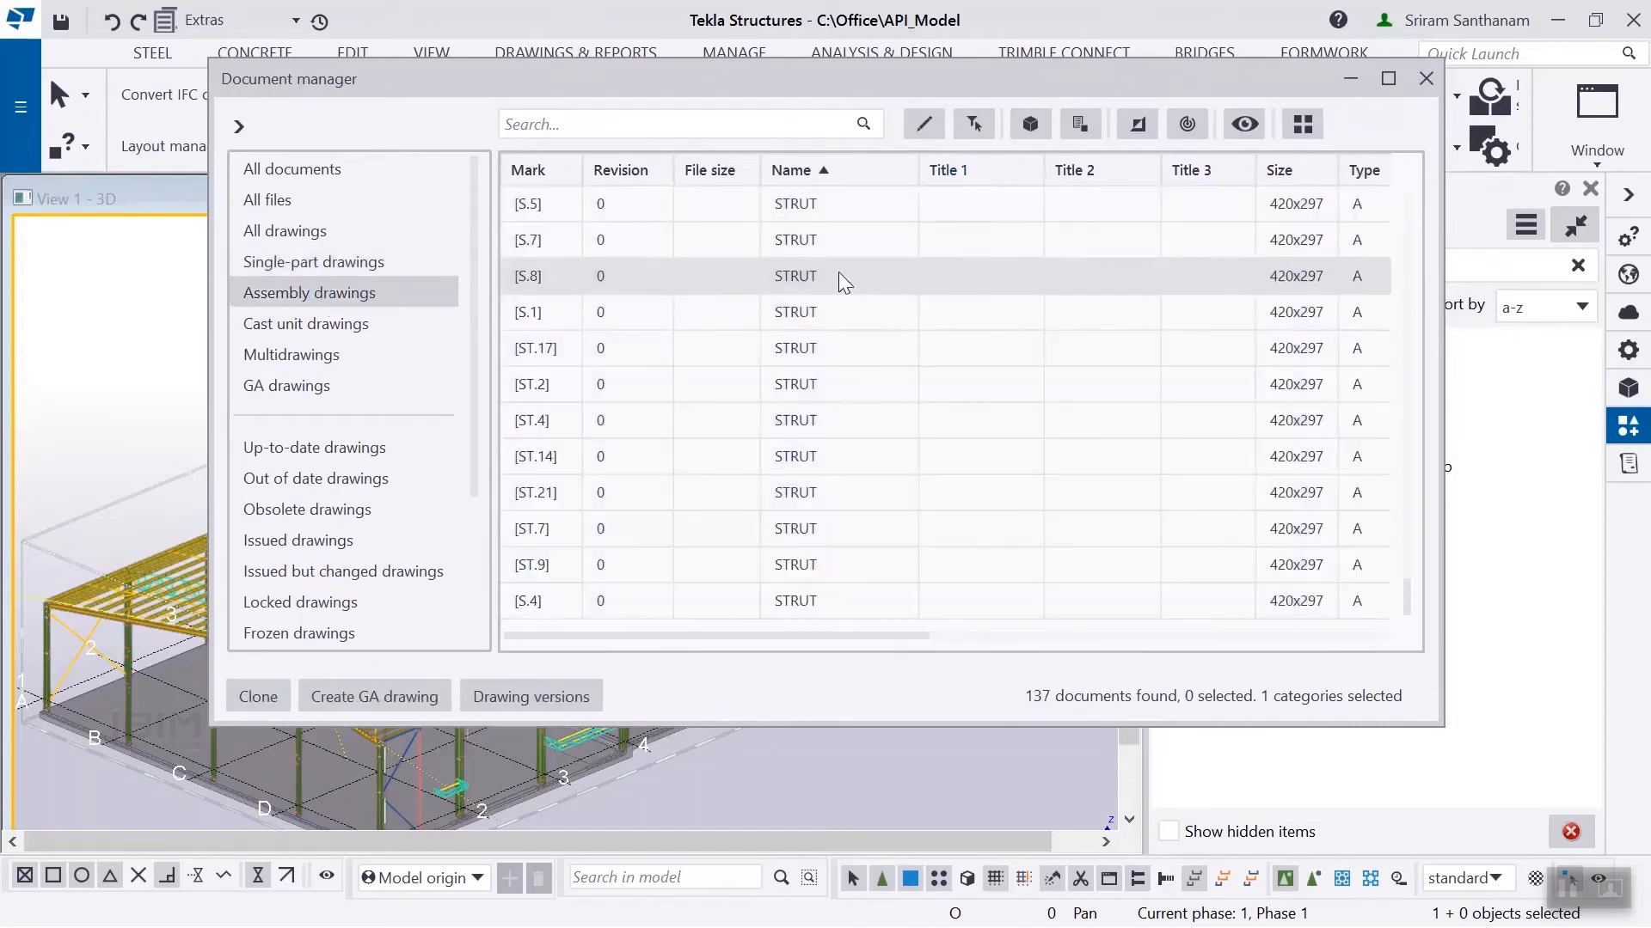
{"action": "left_click_drag", "start_coordinate": [1406, 602], "coordinate": [1353, 119]}
{"action": "left_click", "coordinate": [787, 204]}
{"action": "key", "text": "ctrl+a"}
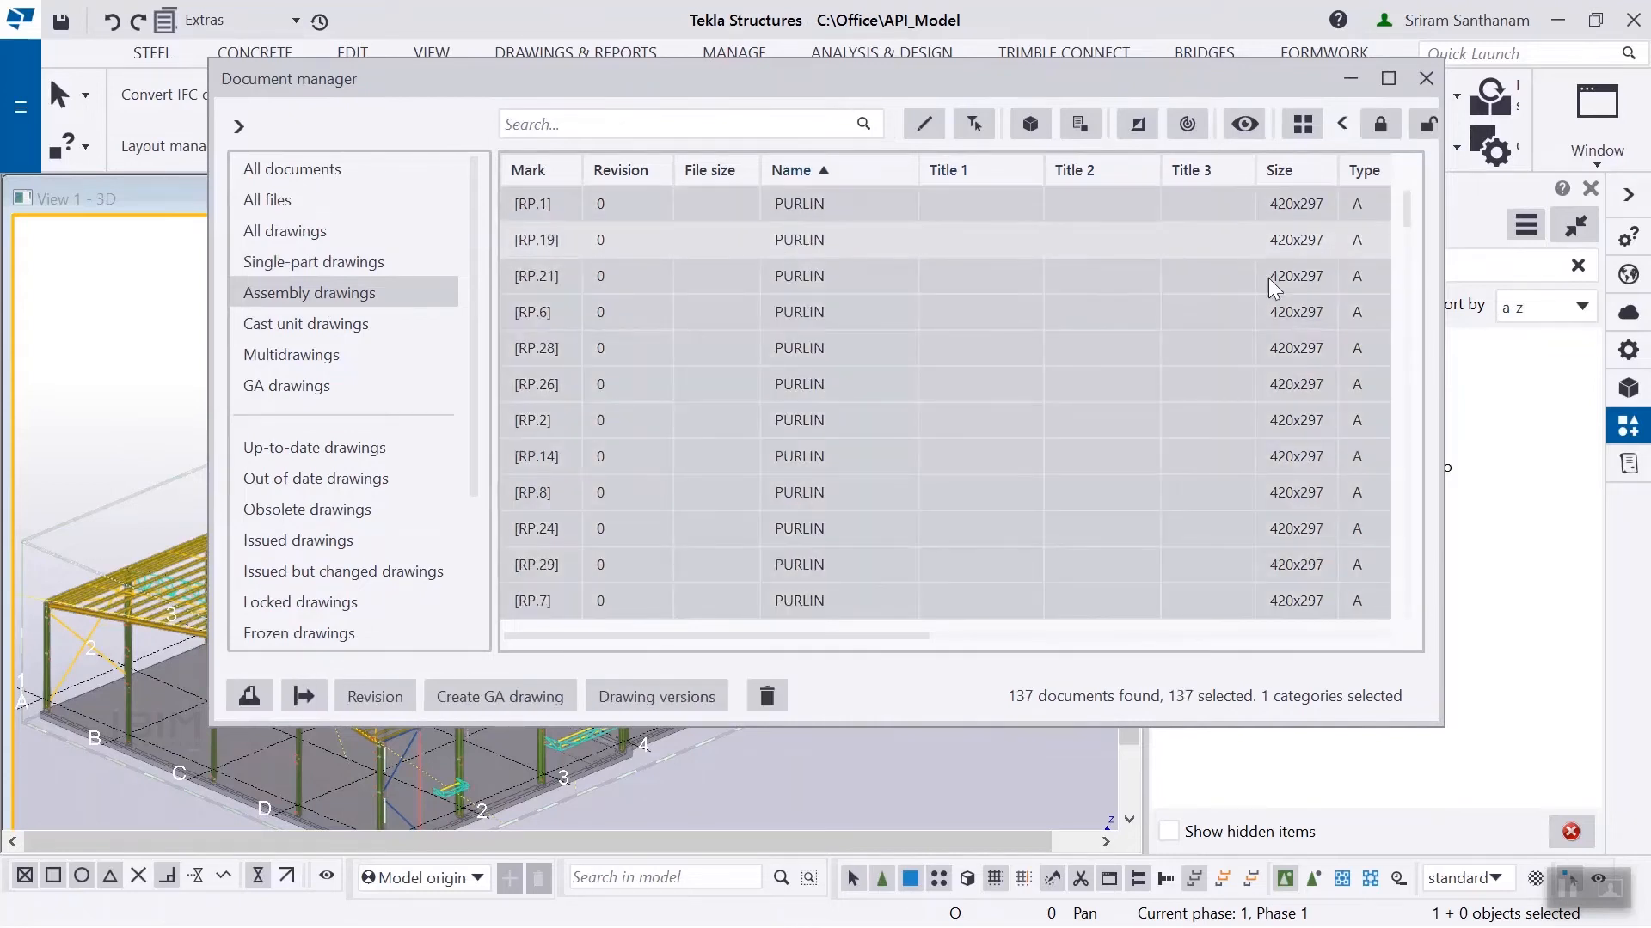
{"action": "mouse_move", "coordinate": [1141, 86]}
{"action": "left_mouse_down"}
{"action": "mouse_move", "coordinate": [970, 83]}
{"action": "mouse_move", "coordinate": [963, 97]}
{"action": "left_mouse_up"}
{"action": "double_click", "coordinate": [1250, 570]}
{"action": "mouse_move", "coordinate": [531, 109]}
{"action": "left_mouse_down"}
{"action": "mouse_move", "coordinate": [1454, 624]}
{"action": "mouse_move", "coordinate": [1426, 554]}
{"action": "left_mouse_up"}
{"action": "left_click", "coordinate": [1334, 808]}
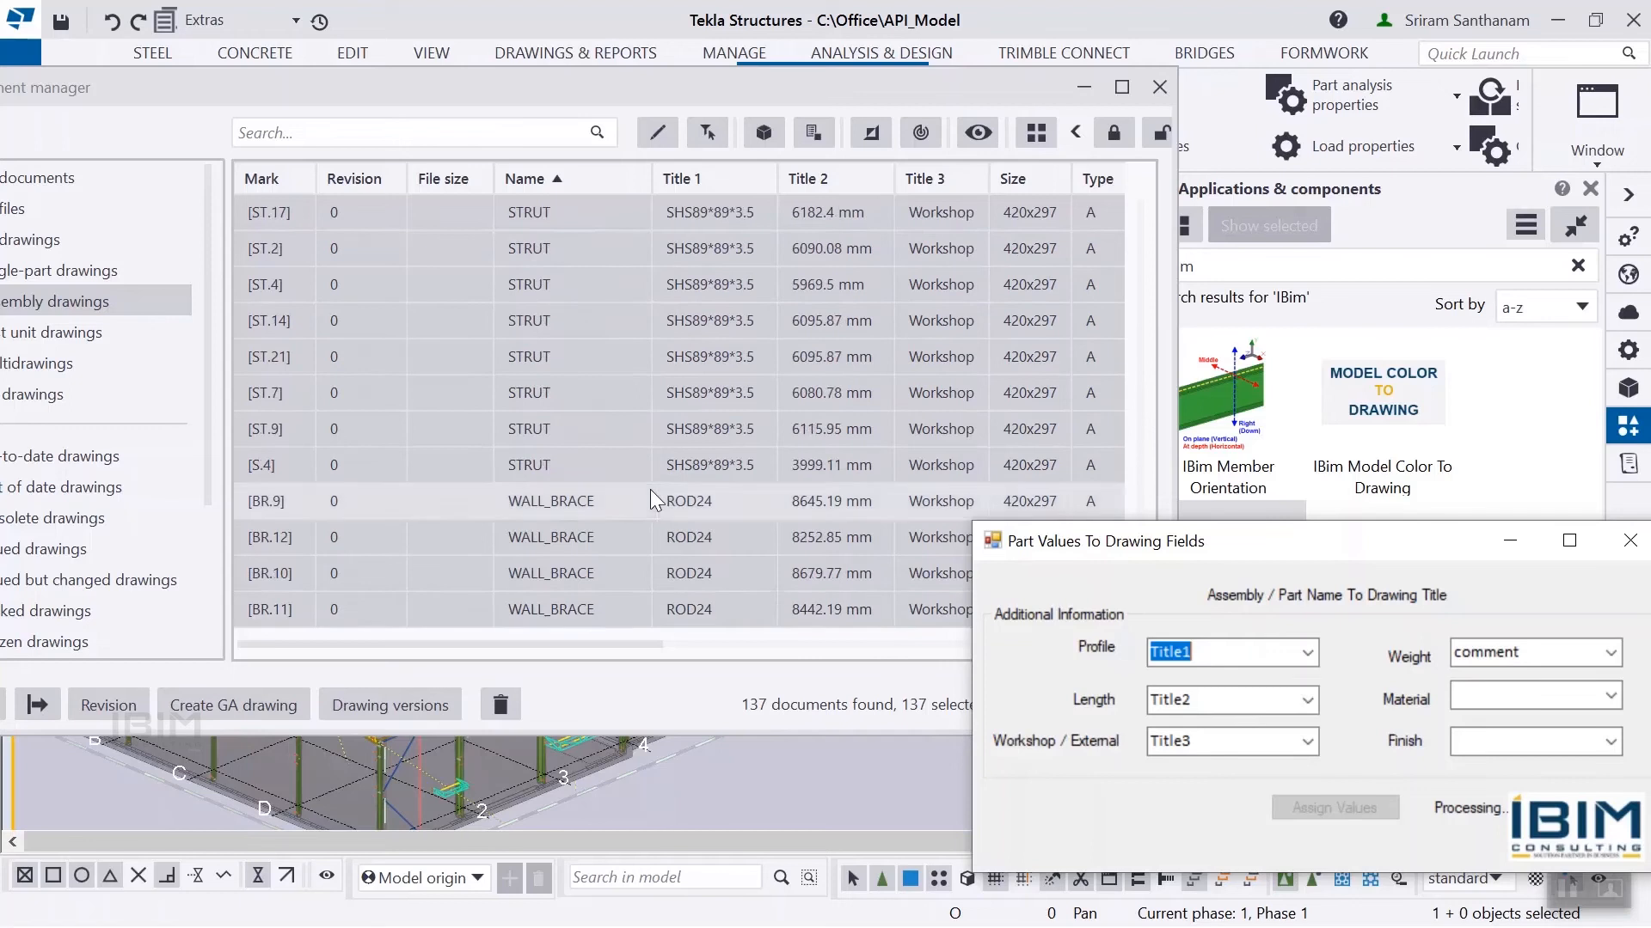
{"action": "left_click_drag", "start_coordinate": [1255, 546], "coordinate": [669, 509]}
{"action": "left_click", "coordinate": [1050, 505]}
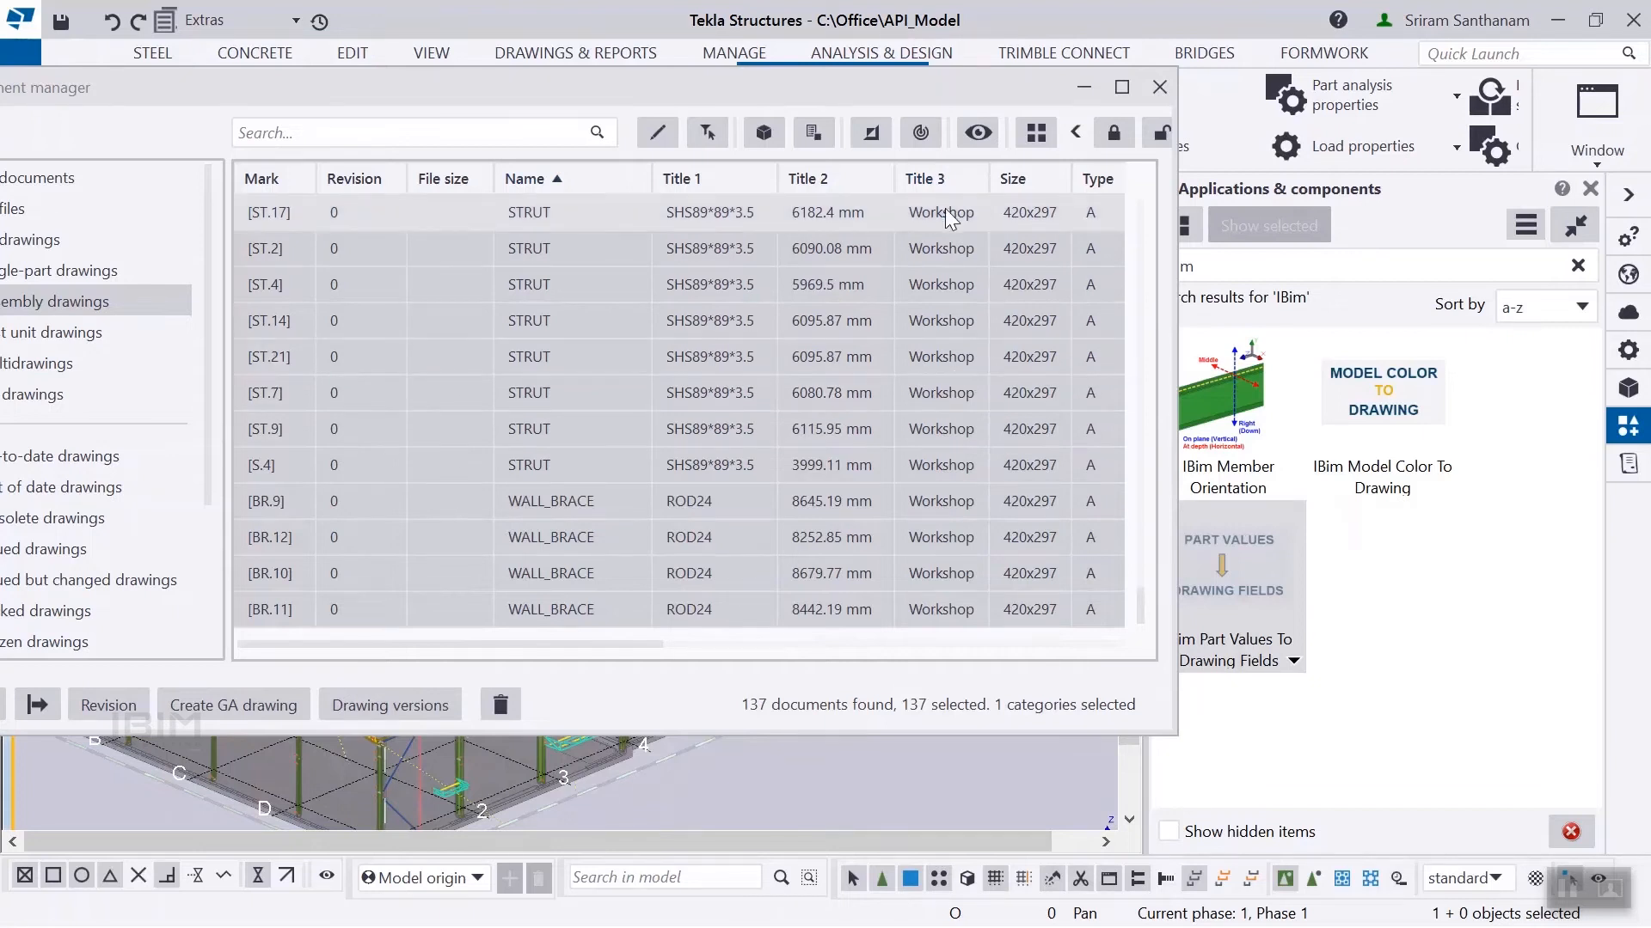
Step: Filter the assembly drawings by "workshop" and sort them by Title 1 and then by Title 2
{"action": "mouse_move", "coordinate": [1143, 616]}
{"action": "left_mouse_down"}
{"action": "mouse_move", "coordinate": [1143, 230]}
{"action": "mouse_move", "coordinate": [1150, 462]}
{"action": "left_mouse_up"}
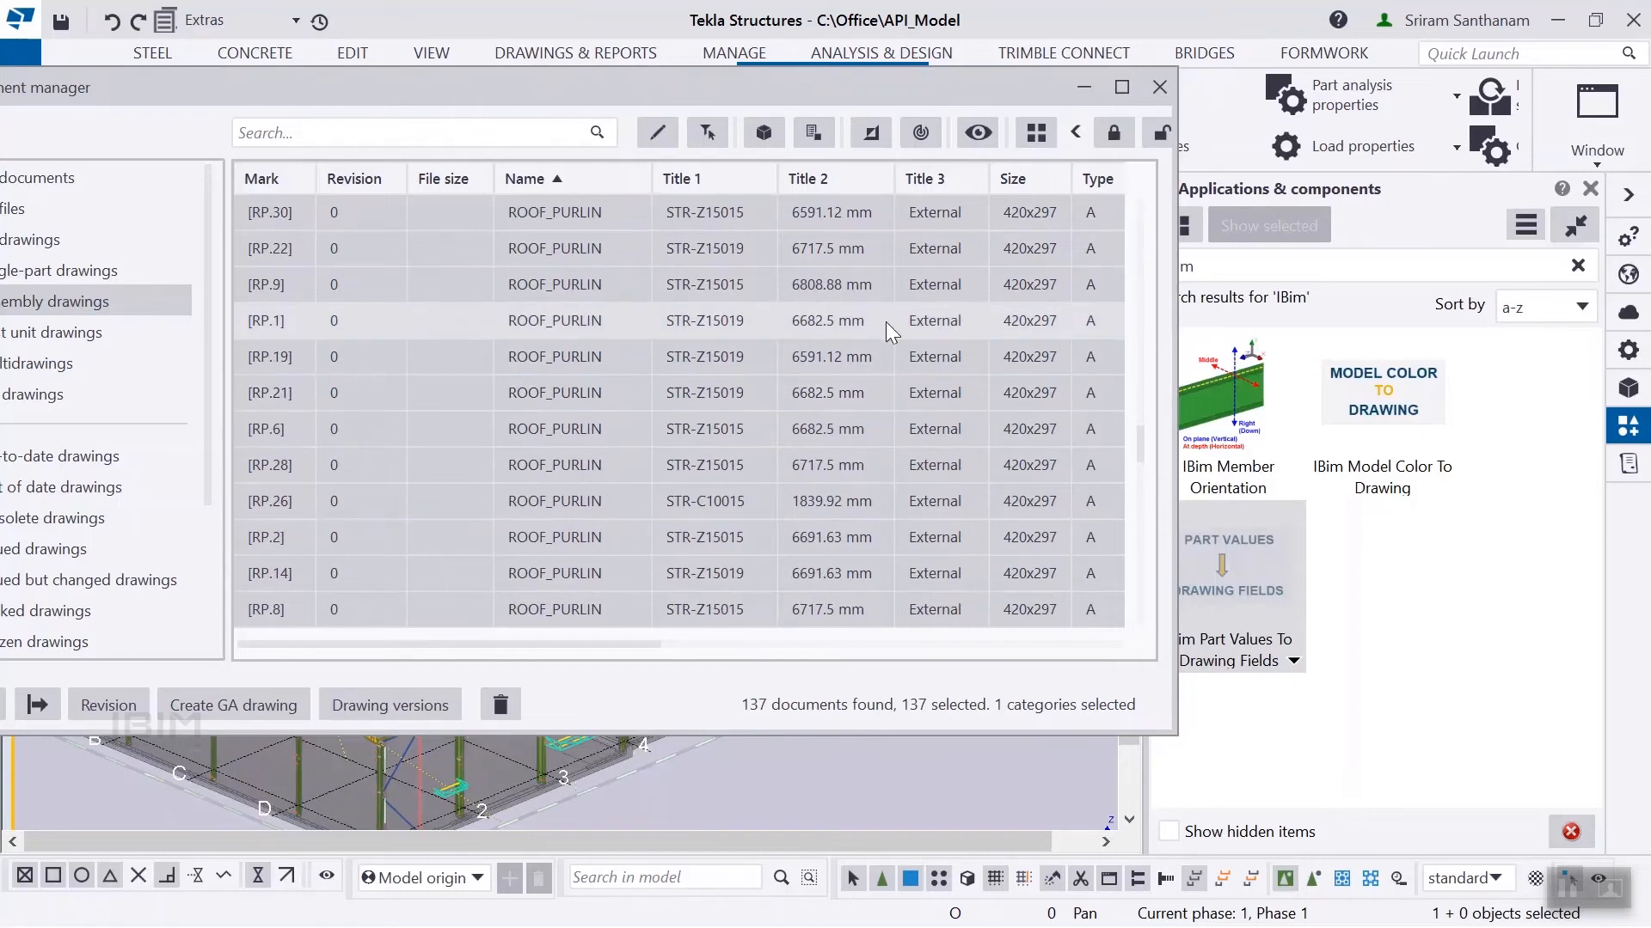
{"action": "scroll", "coordinate": [950, 430], "scroll_direction": "up", "scroll_amount": 10}
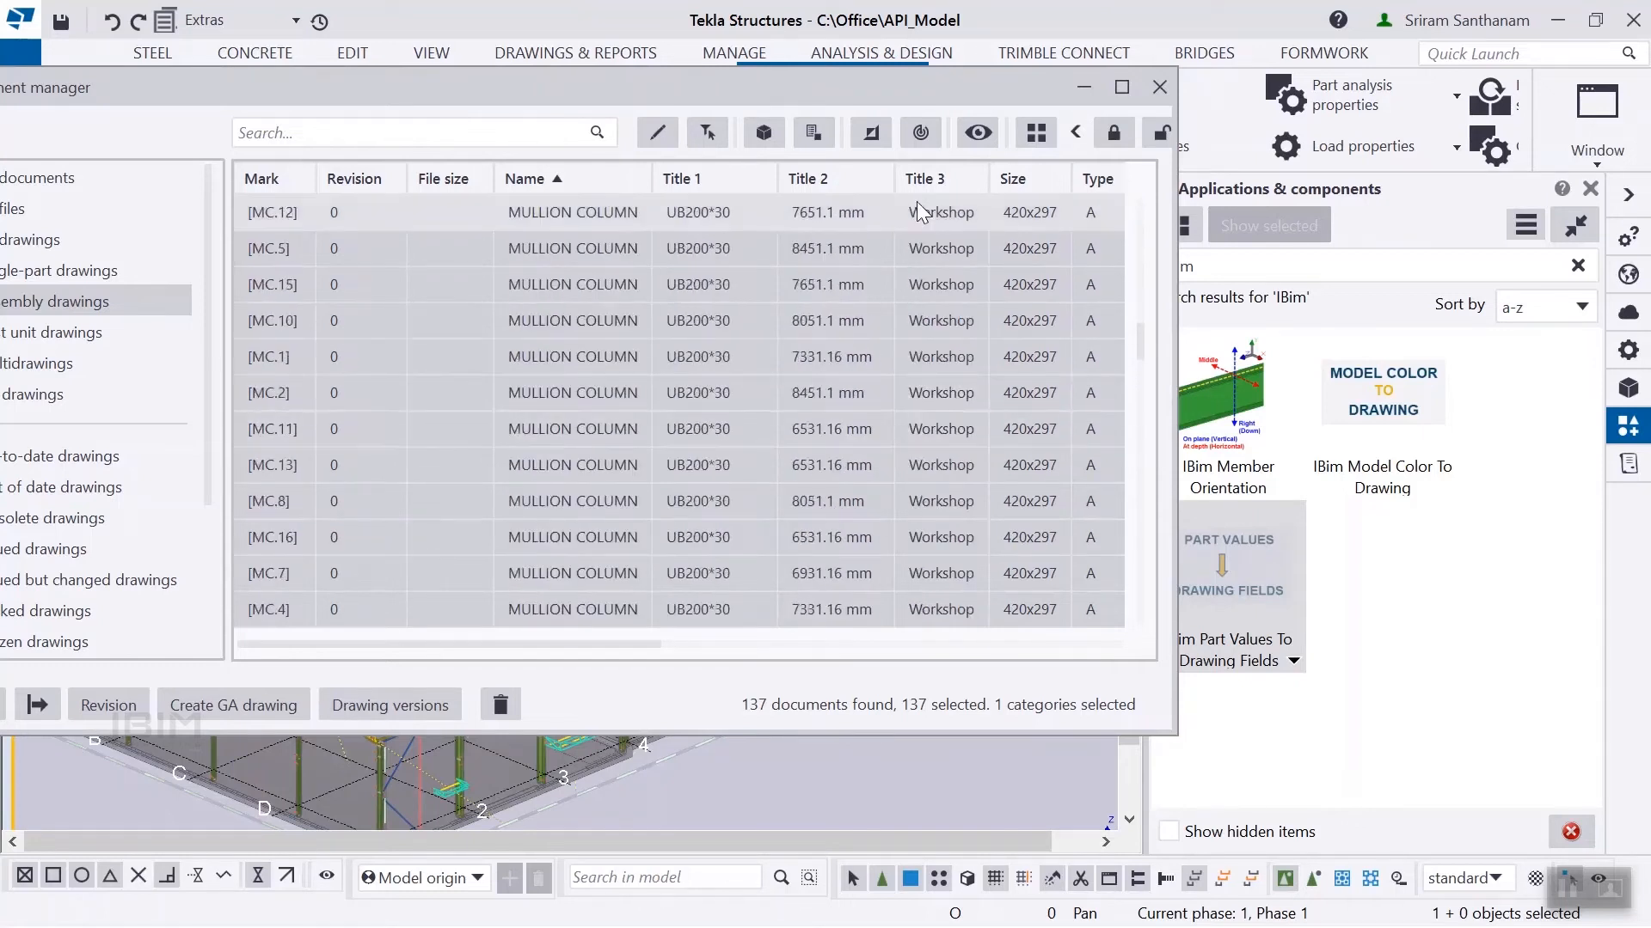
{"action": "left_click", "coordinate": [458, 140]}
{"action": "type", "text": "workshop"}
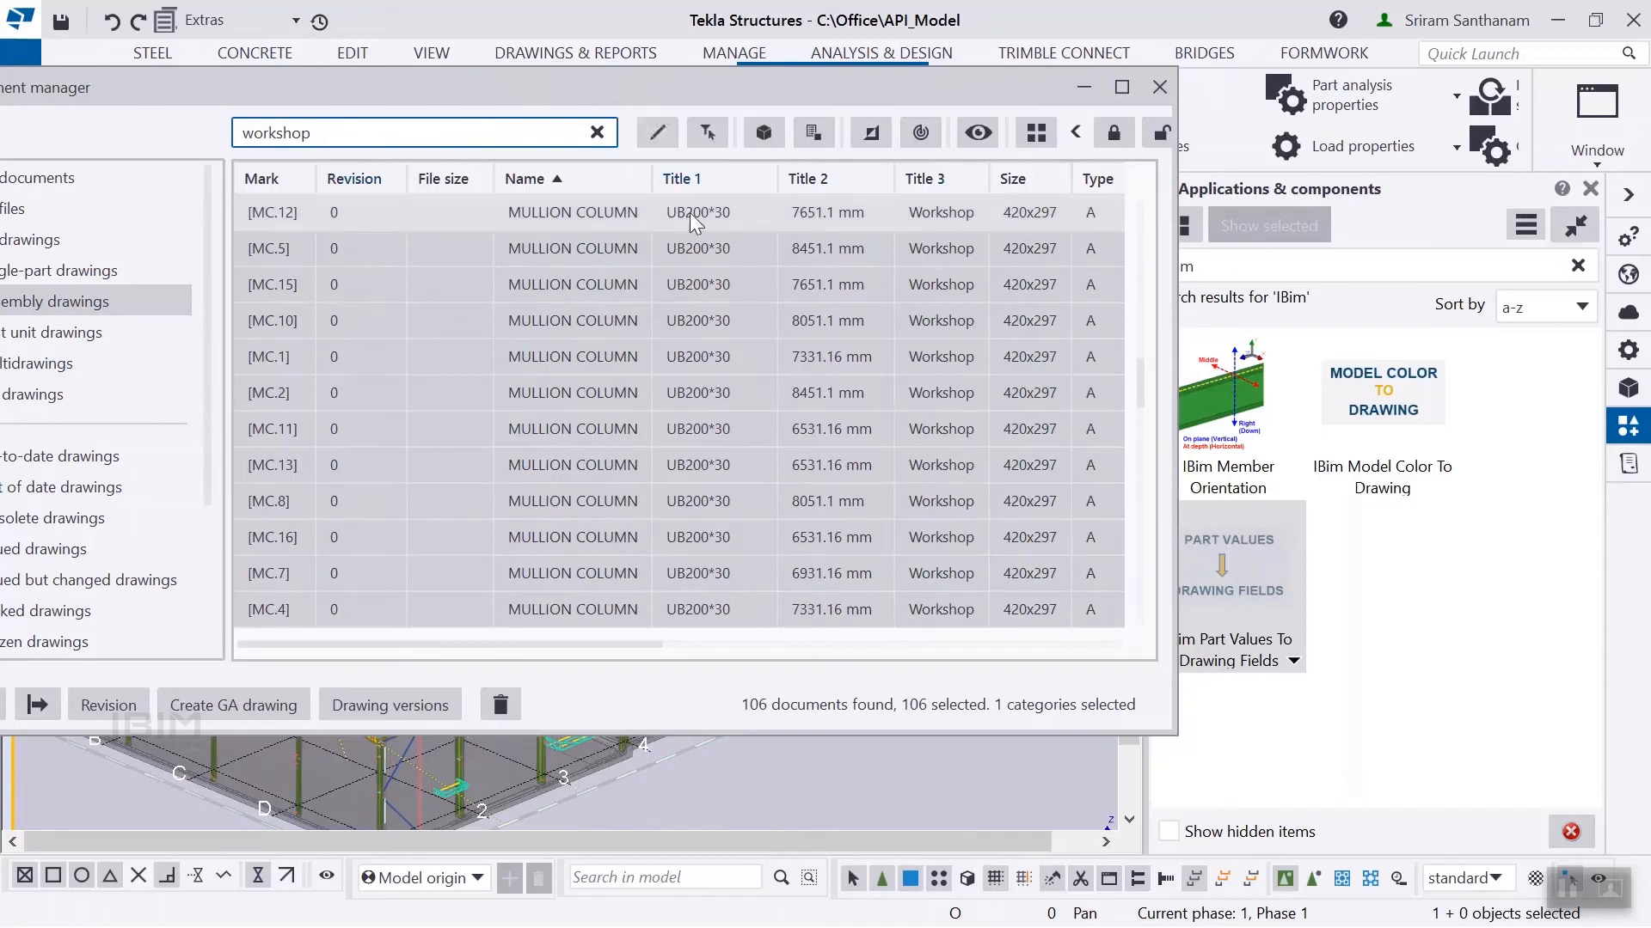
{"action": "left_click", "coordinate": [717, 174]}
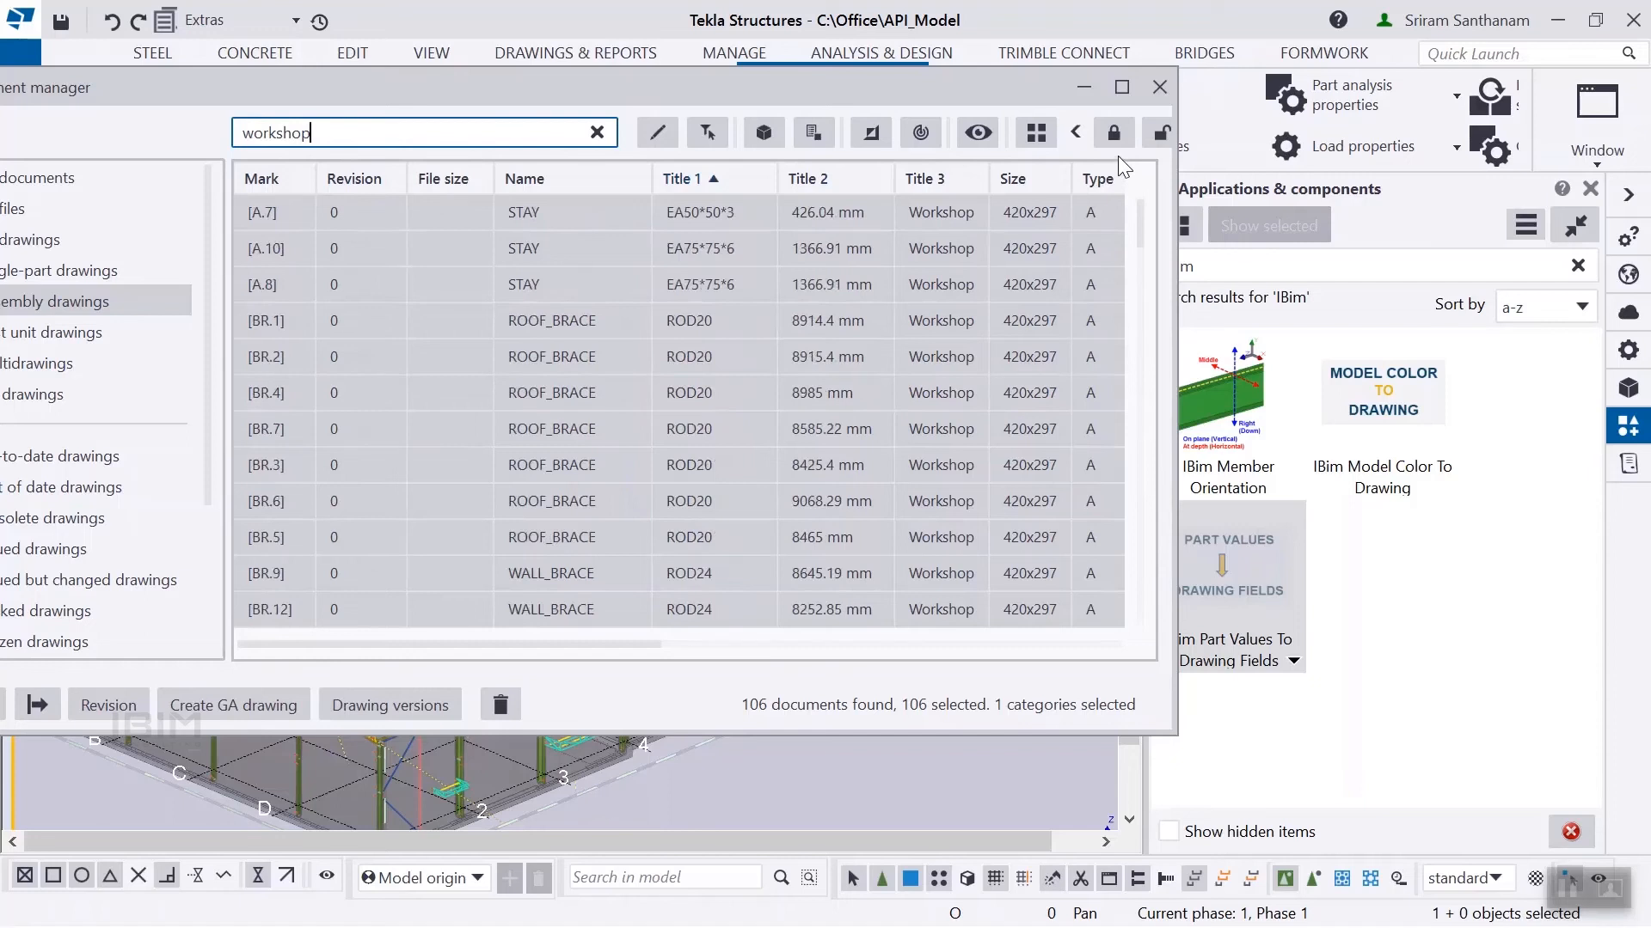
{"action": "left_click", "coordinate": [841, 178], "text": "shift"}
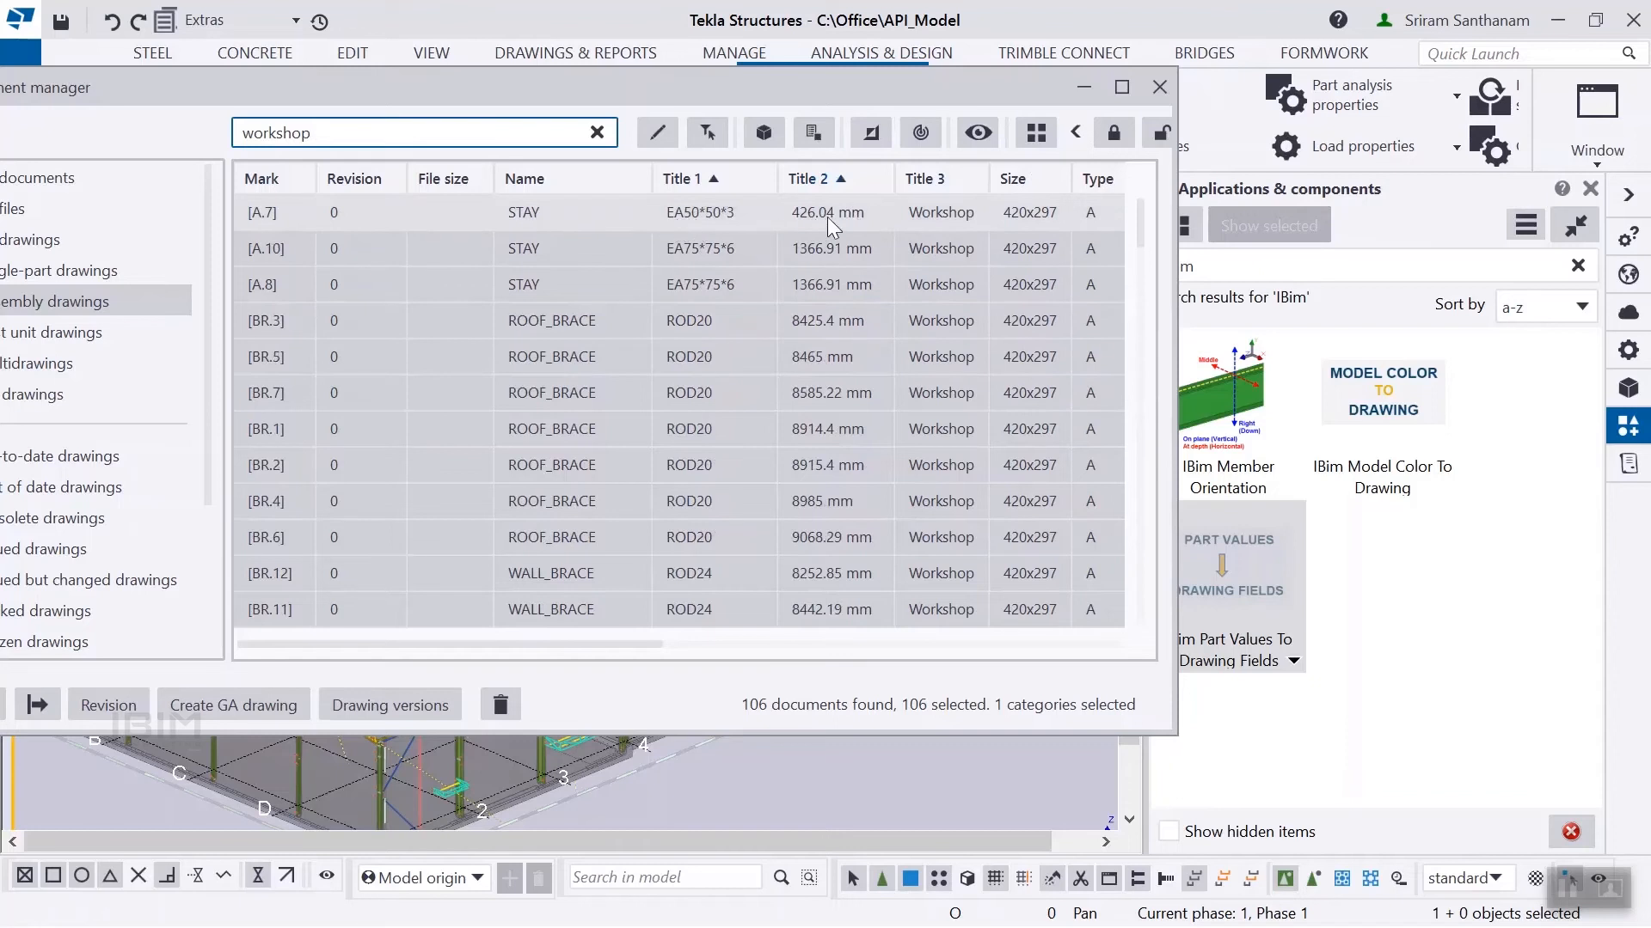
{"action": "scroll", "coordinate": [838, 398], "scroll_direction": "down", "scroll_amount": 2}
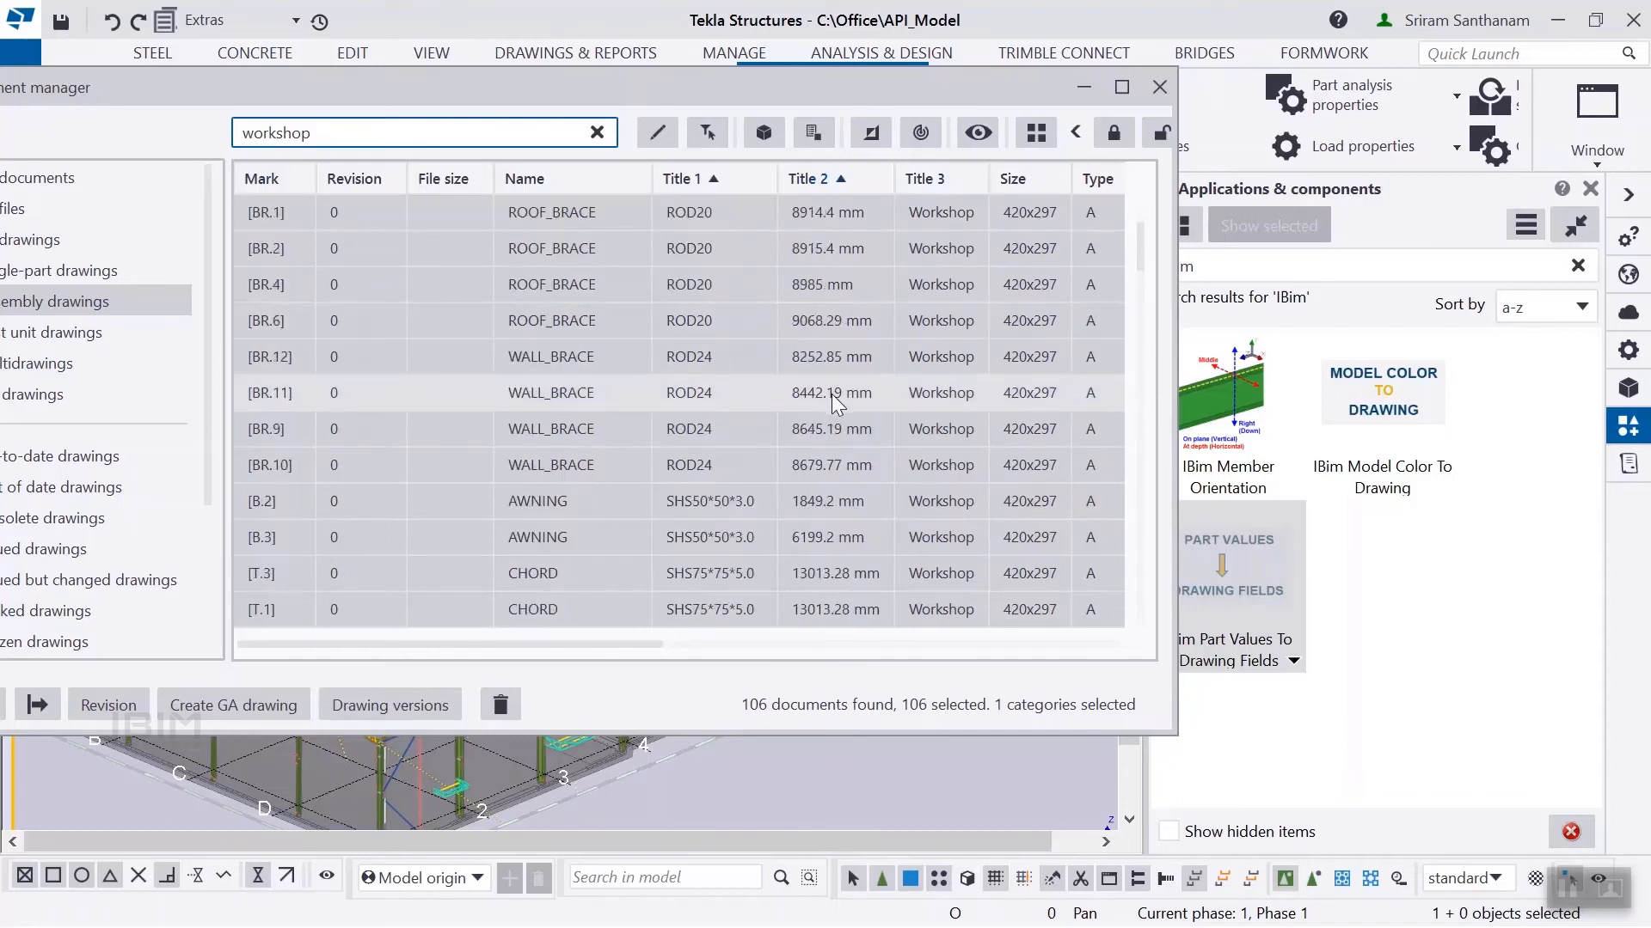
Step: Print the filtered workshop drawings to a single PDF named Workshop, with the folder set to open when finished
{"action": "left_click_drag", "start_coordinate": [476, 91], "coordinate": [827, 94]}
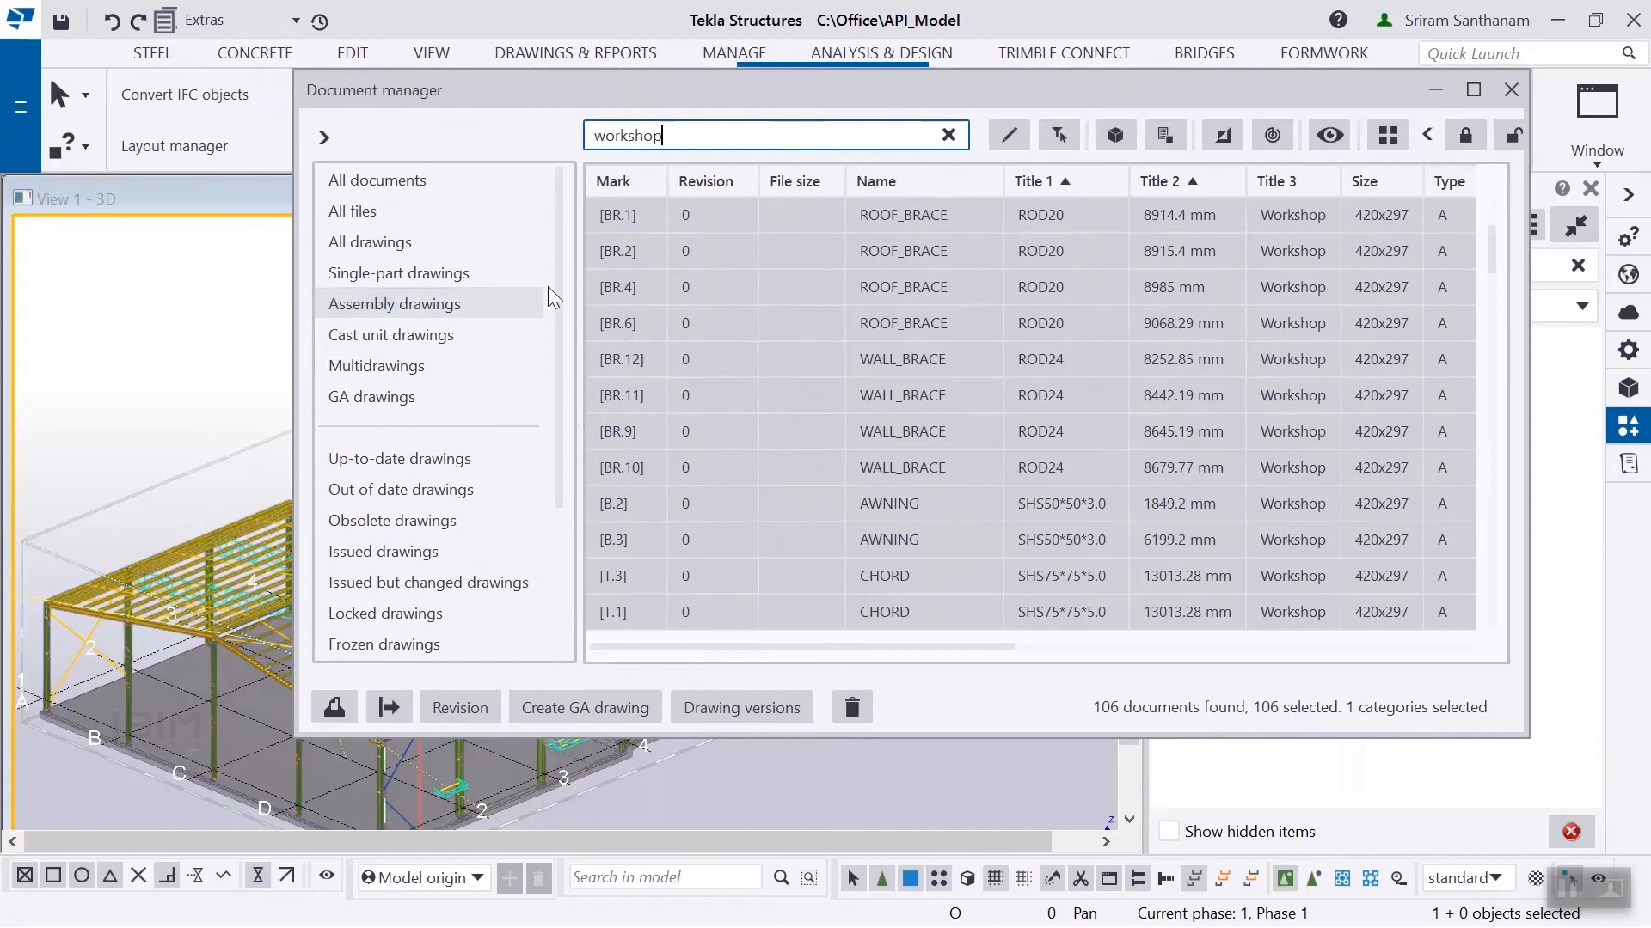
{"action": "right_click", "coordinate": [708, 273]}
{"action": "left_click", "coordinate": [487, 442]}
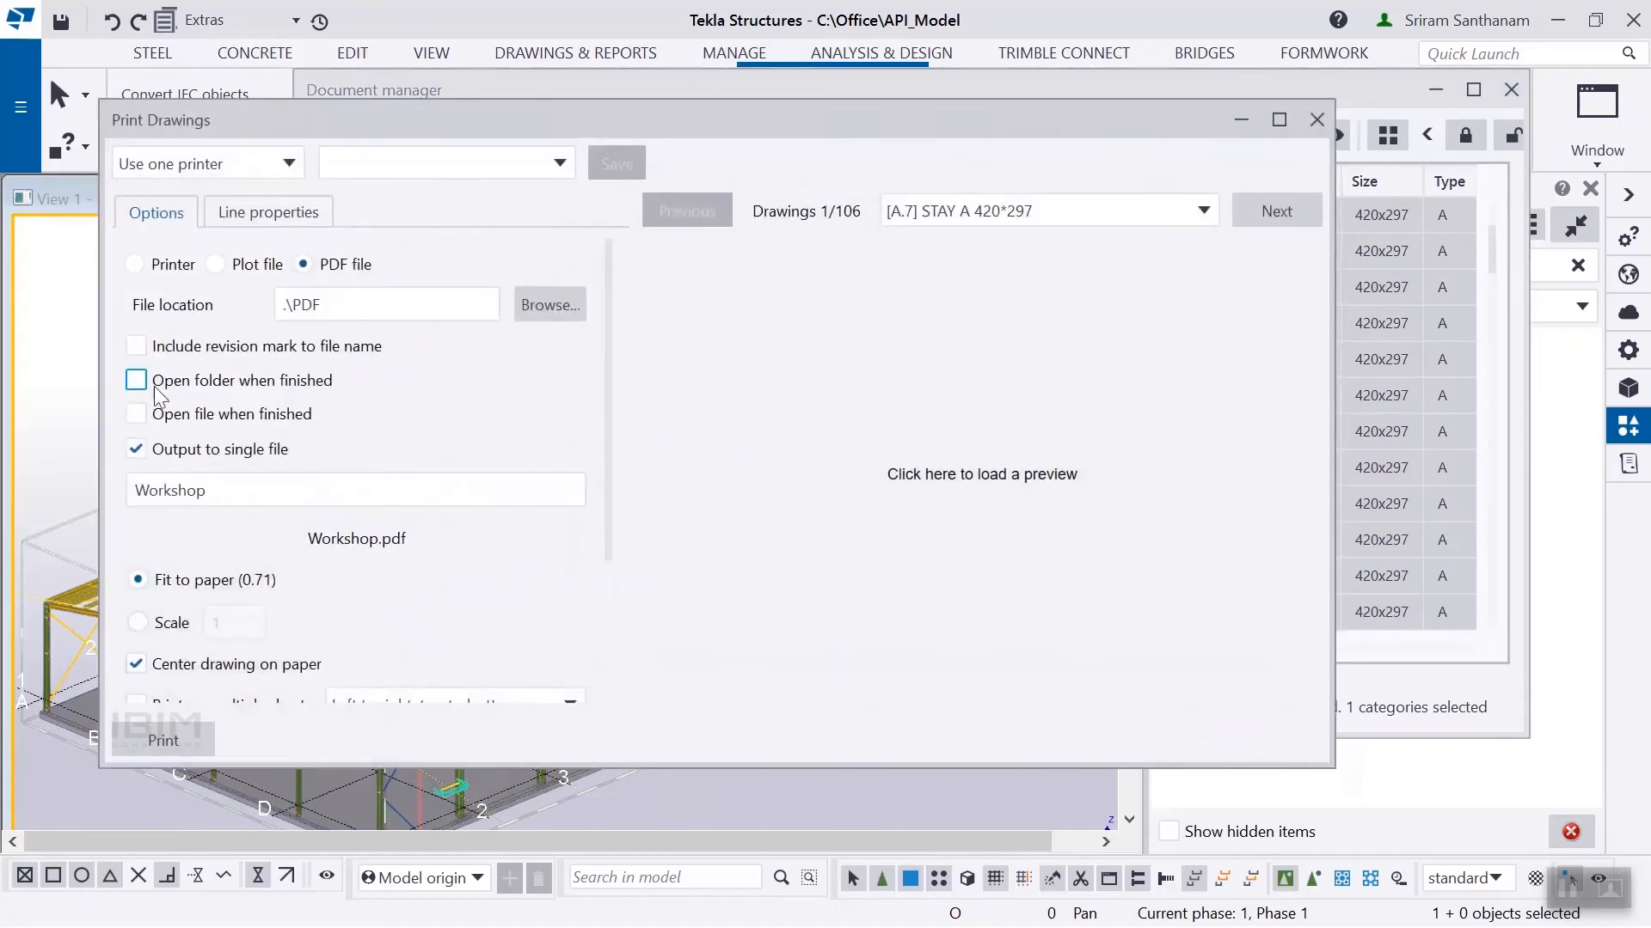
{"action": "left_click", "coordinate": [138, 385]}
{"action": "scroll", "coordinate": [283, 574], "scroll_direction": "down", "scroll_amount": 3}
{"action": "left_click", "coordinate": [307, 632]}
{"action": "left_click", "coordinate": [299, 428]}
{"action": "left_click", "coordinate": [163, 740]}
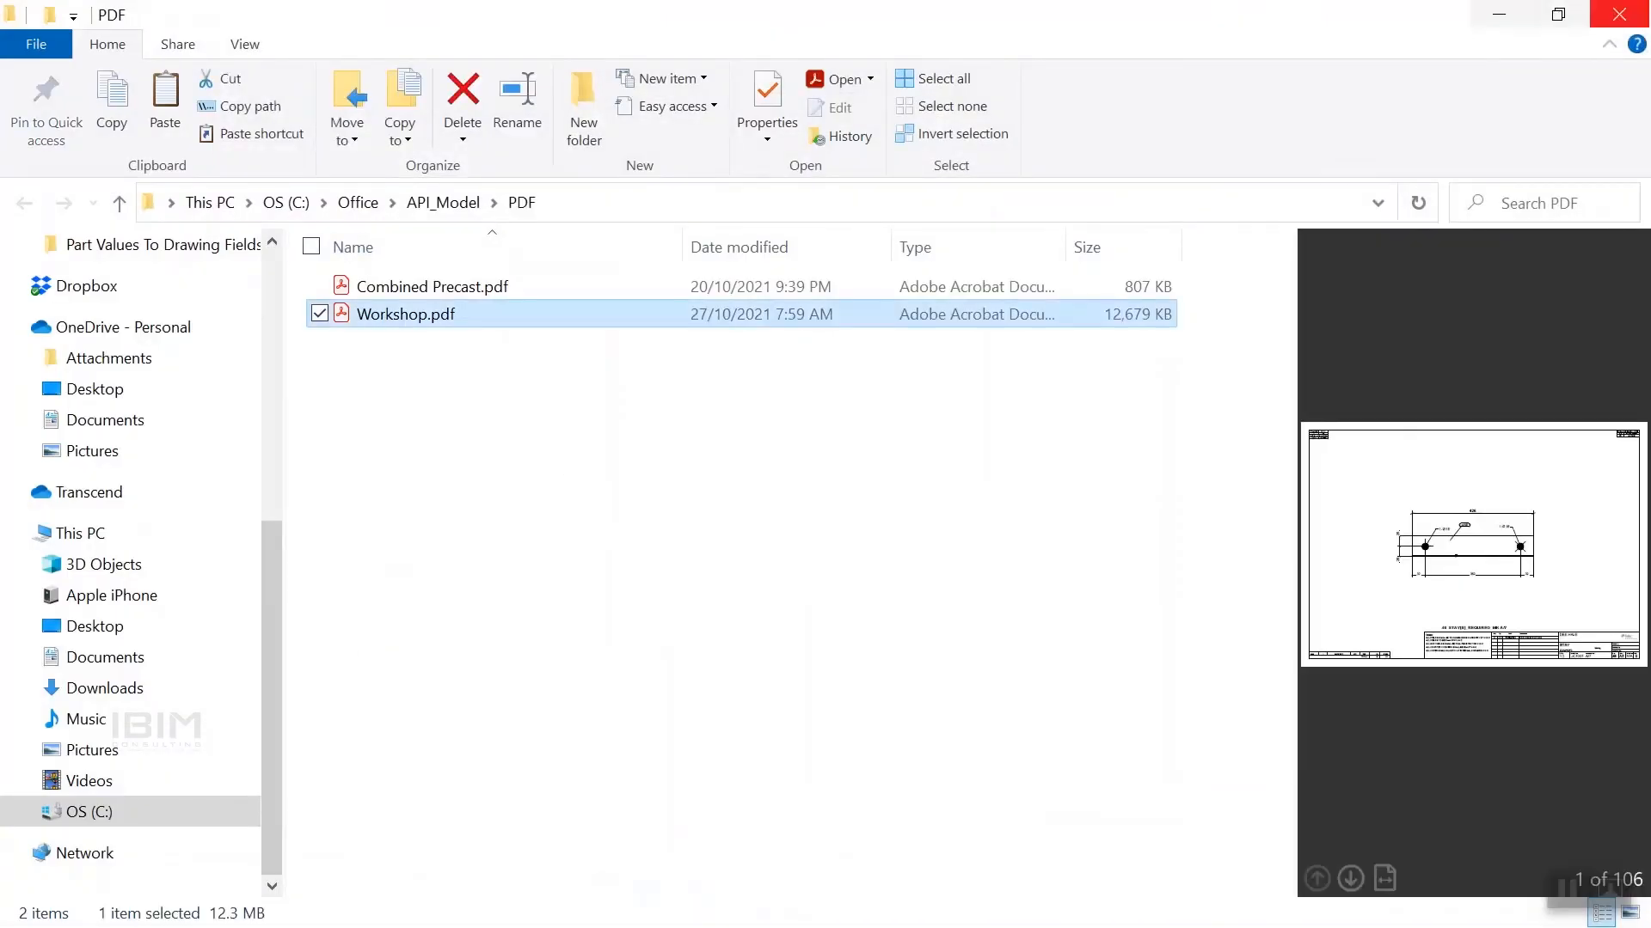
{"action": "left_click", "coordinate": [1498, 15]}
{"action": "left_click", "coordinate": [1321, 117]}
Step: Filter the assembly drawings by "External" and keep them sorted by Title 1 and then Title 2
{"action": "double_click", "coordinate": [619, 135]}
{"action": "type", "text": "External"}
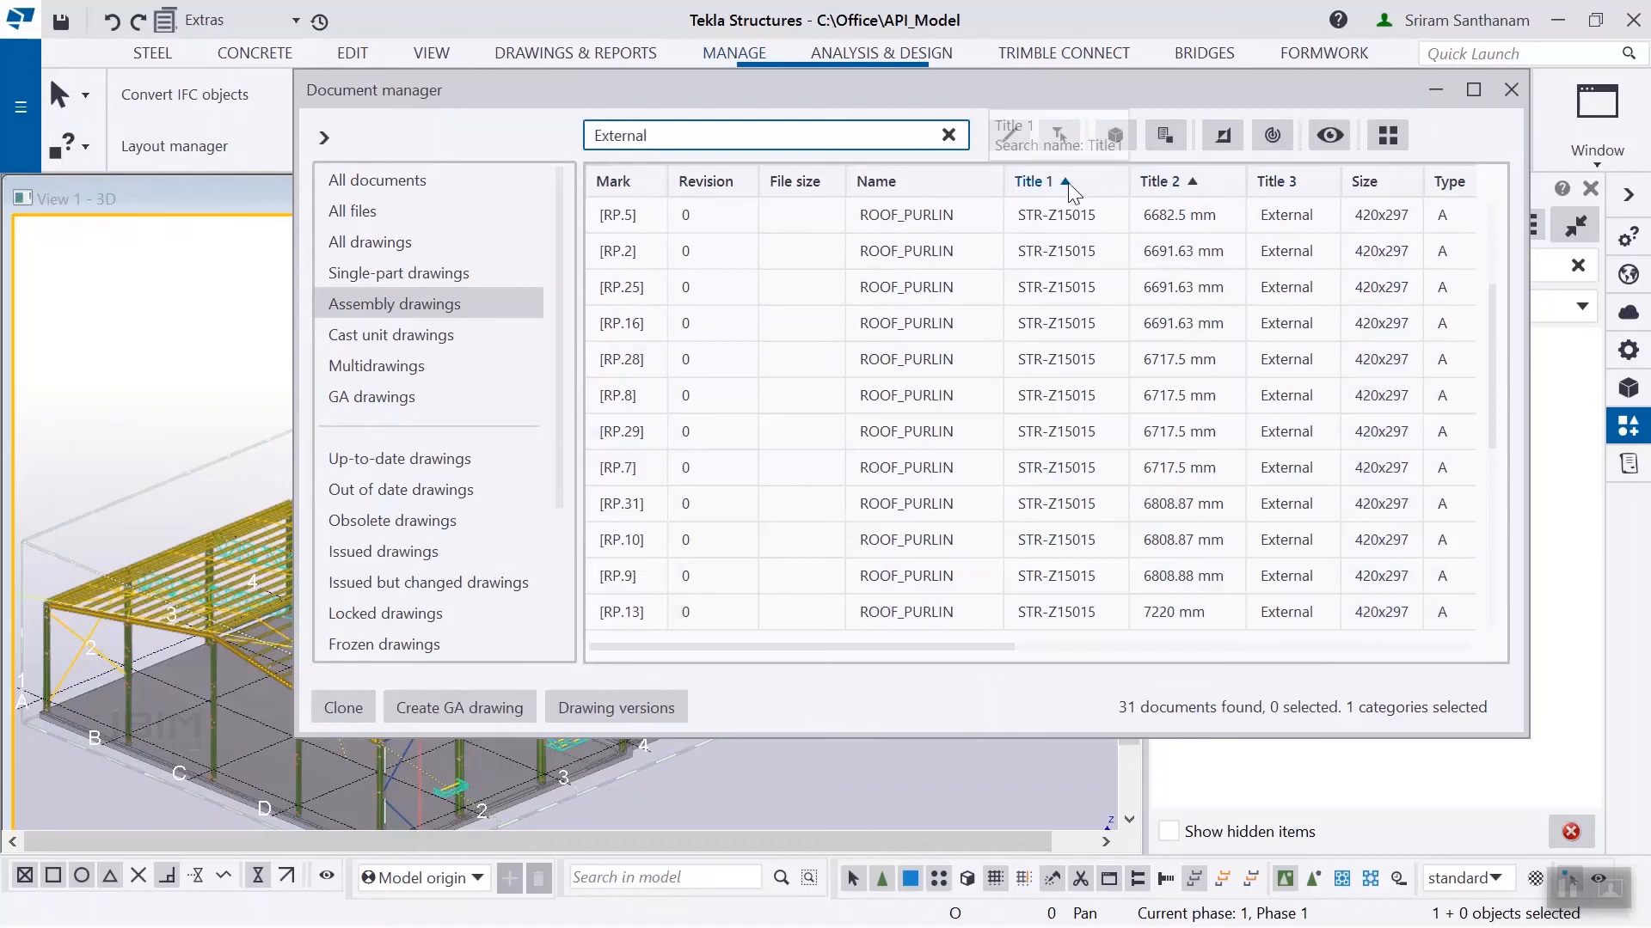
{"action": "left_click", "coordinate": [1191, 181]}
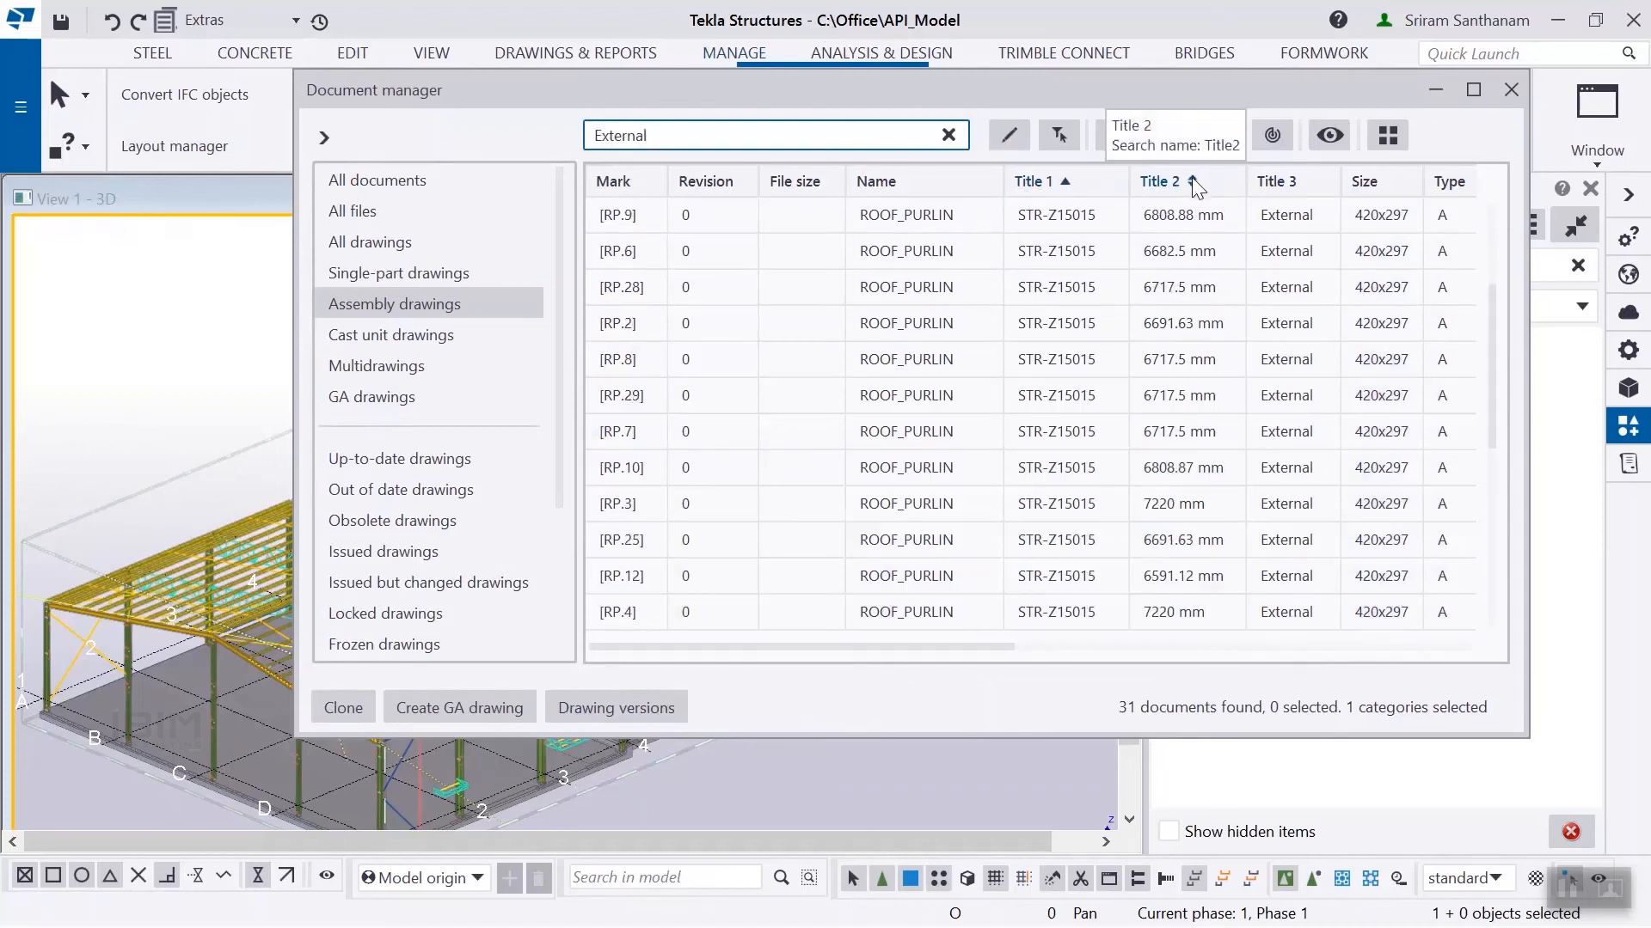
{"action": "left_click", "coordinate": [1196, 188]}
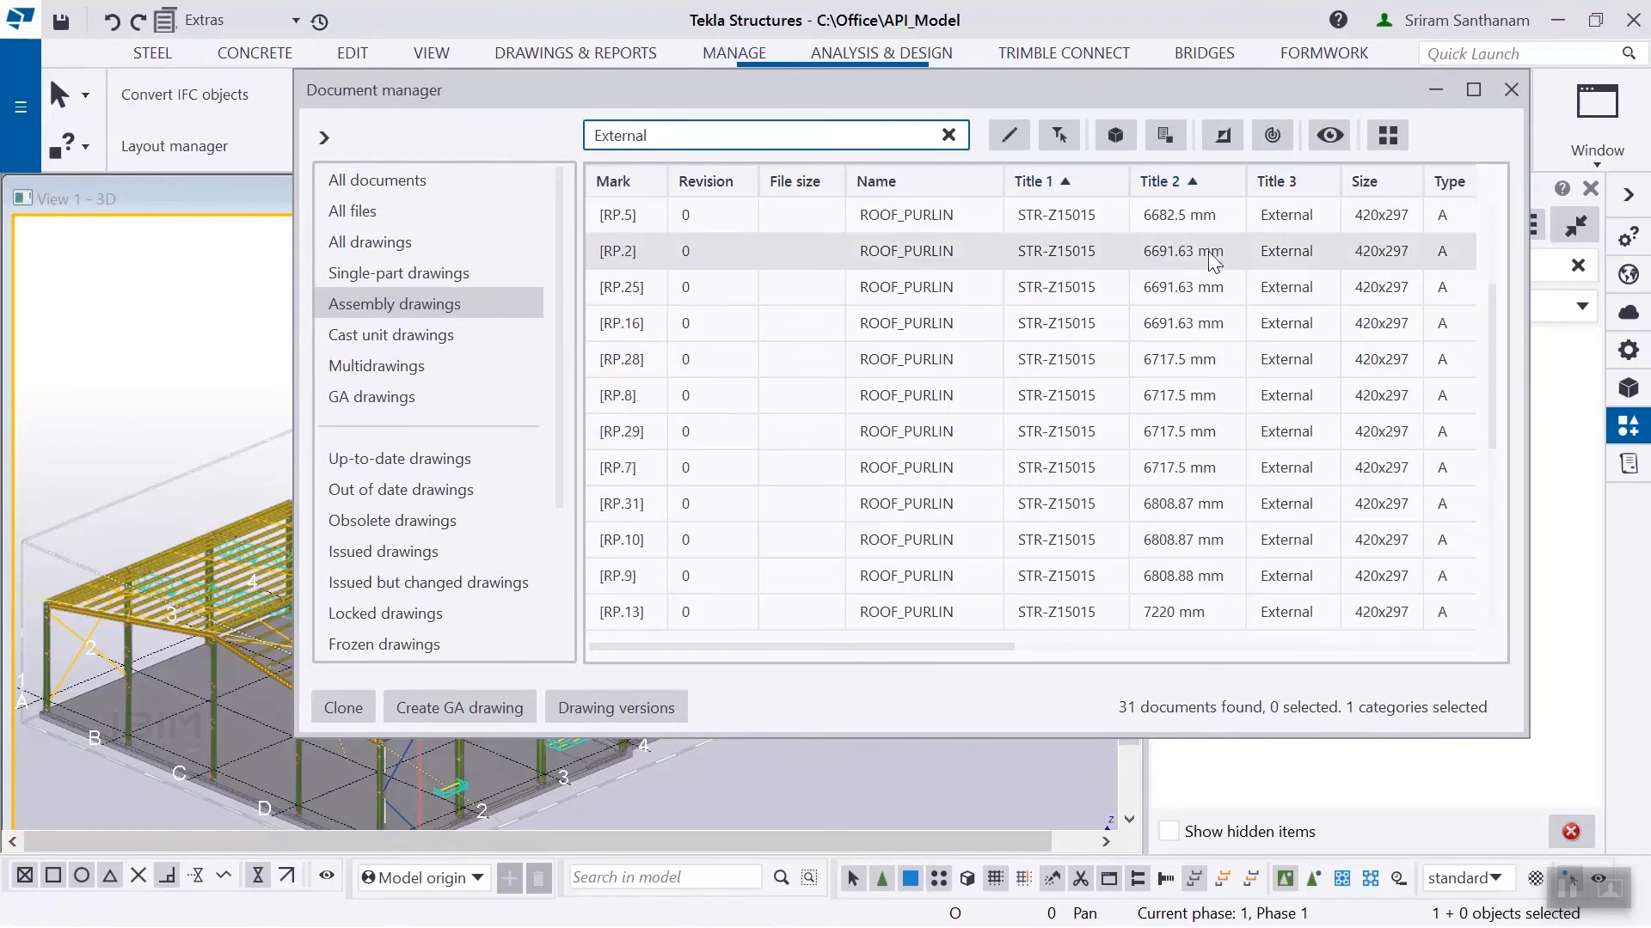
Step: Print all filtered external assembly drawings to a single PDF named External, and close the output folder and print dialog
{"action": "key", "text": "ctrl+a"}
{"action": "right_click", "coordinate": [610, 225]}
{"action": "left_click", "coordinate": [396, 381]}
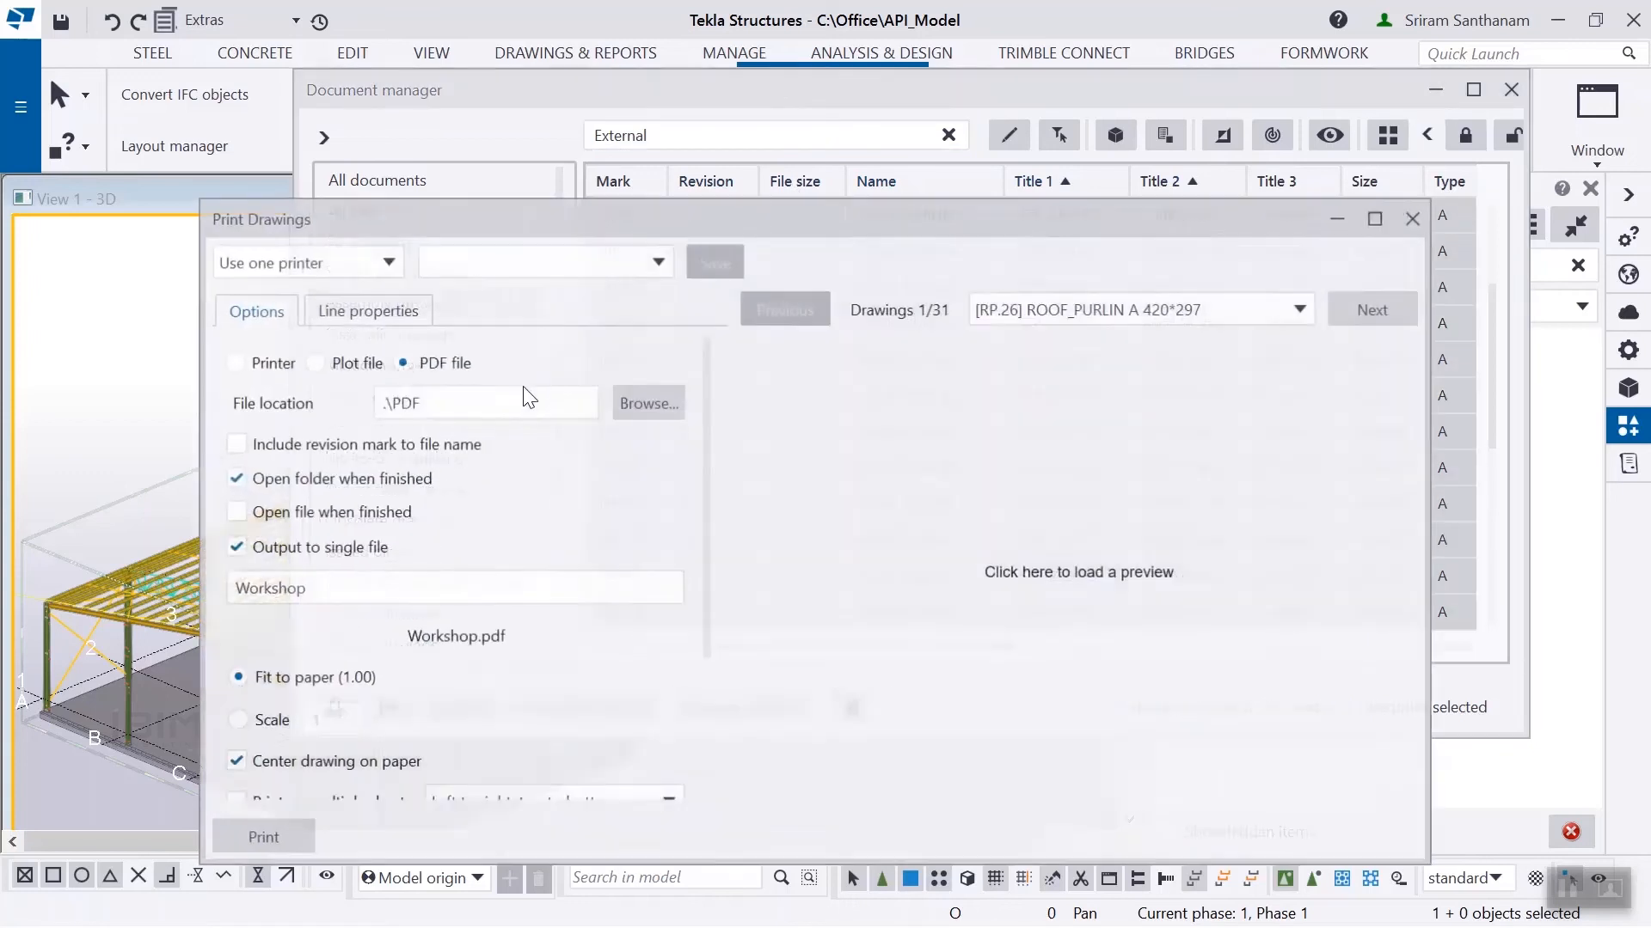
{"action": "type", "text": "External"}
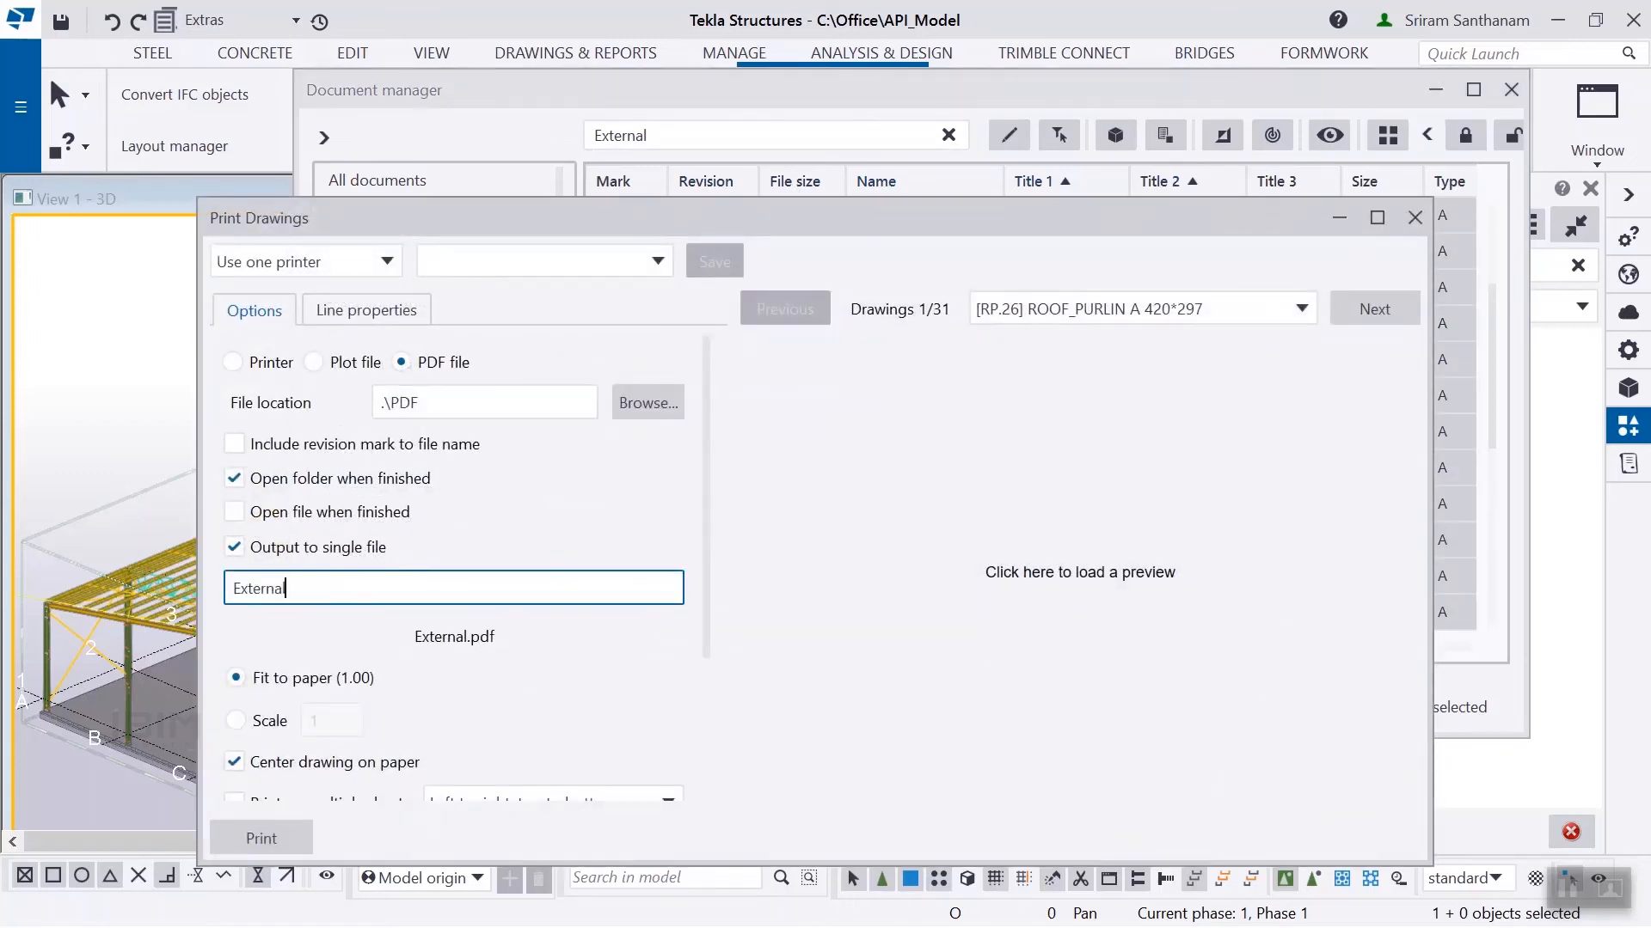
{"action": "key", "text": "Return"}
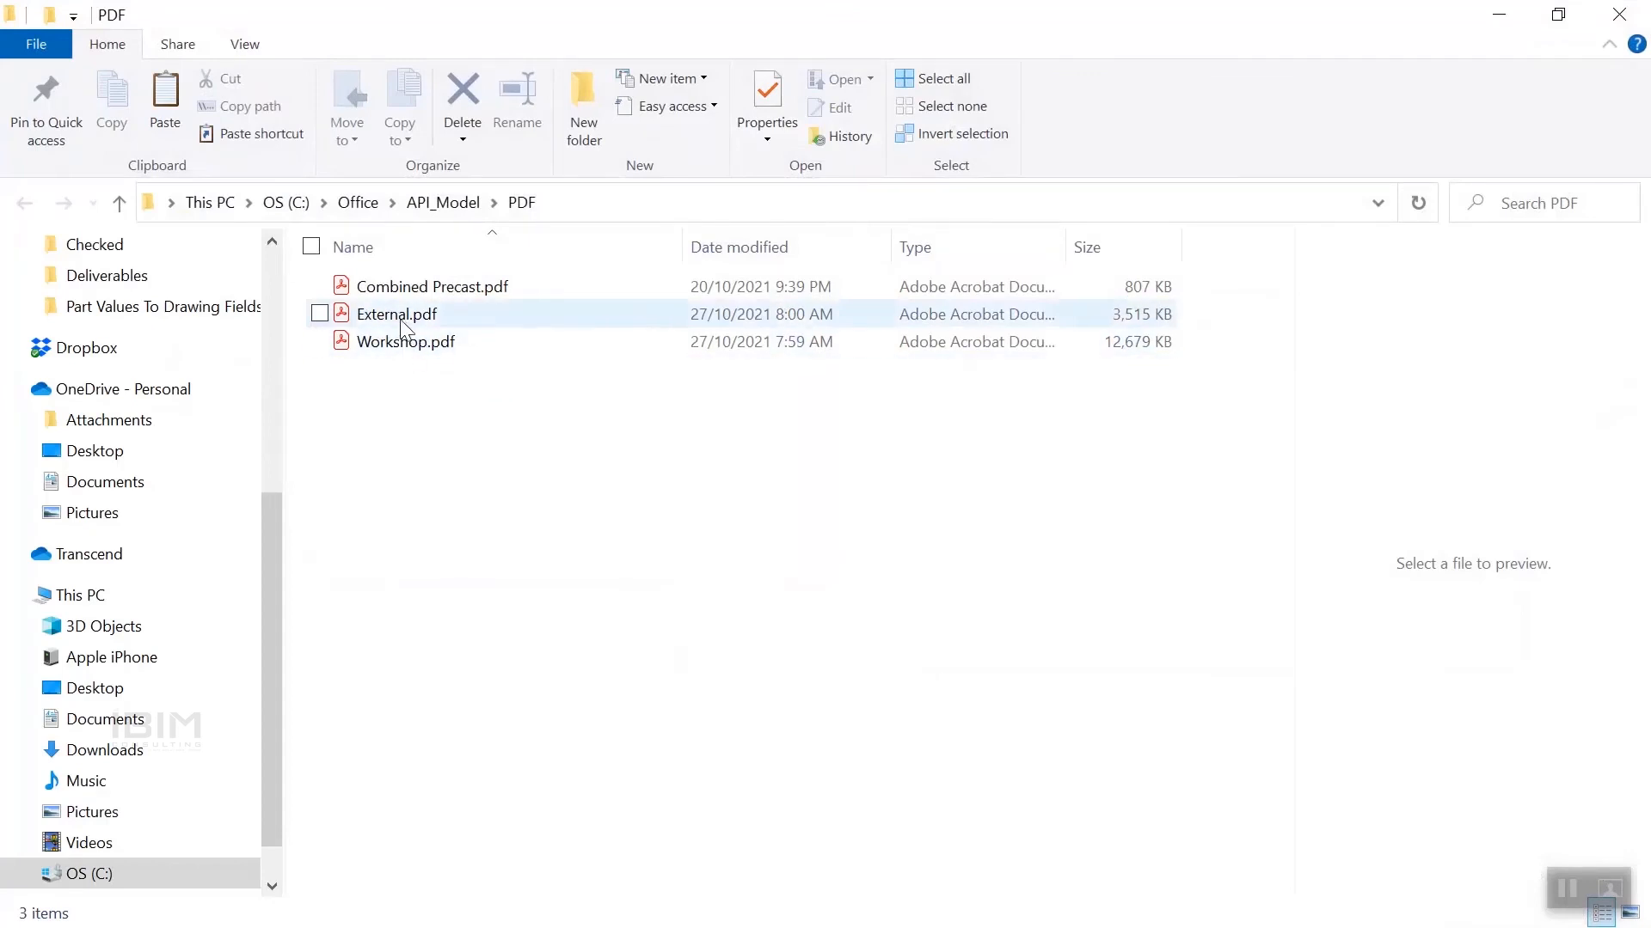
{"action": "left_click", "coordinate": [1619, 14]}
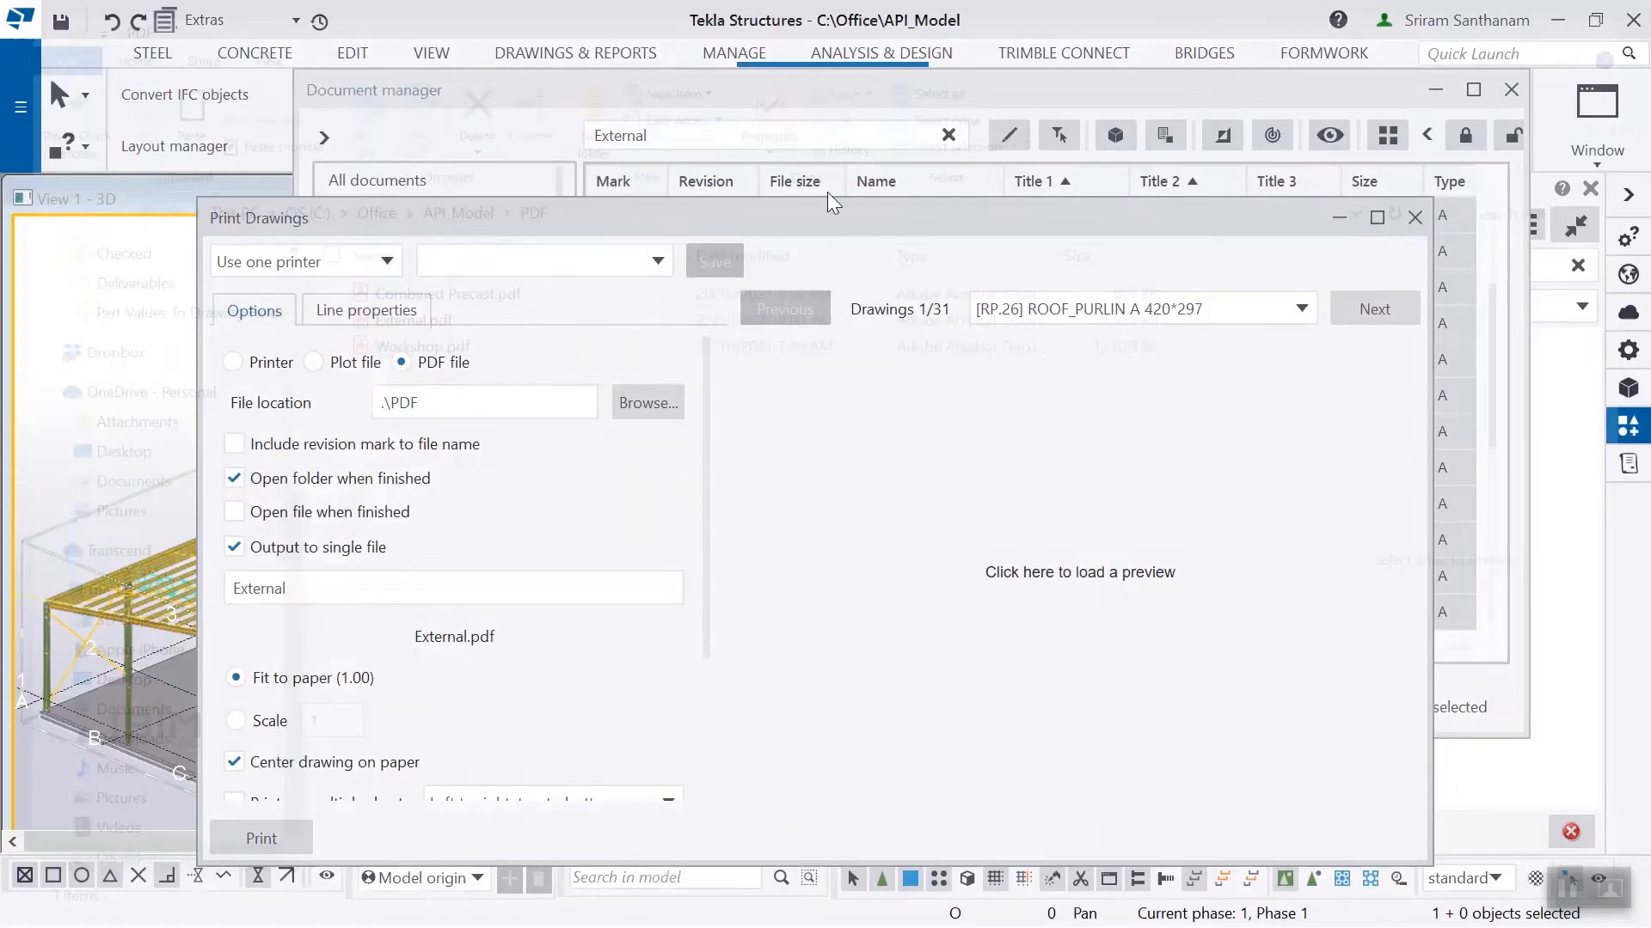
{"action": "left_click", "coordinate": [1395, 229]}
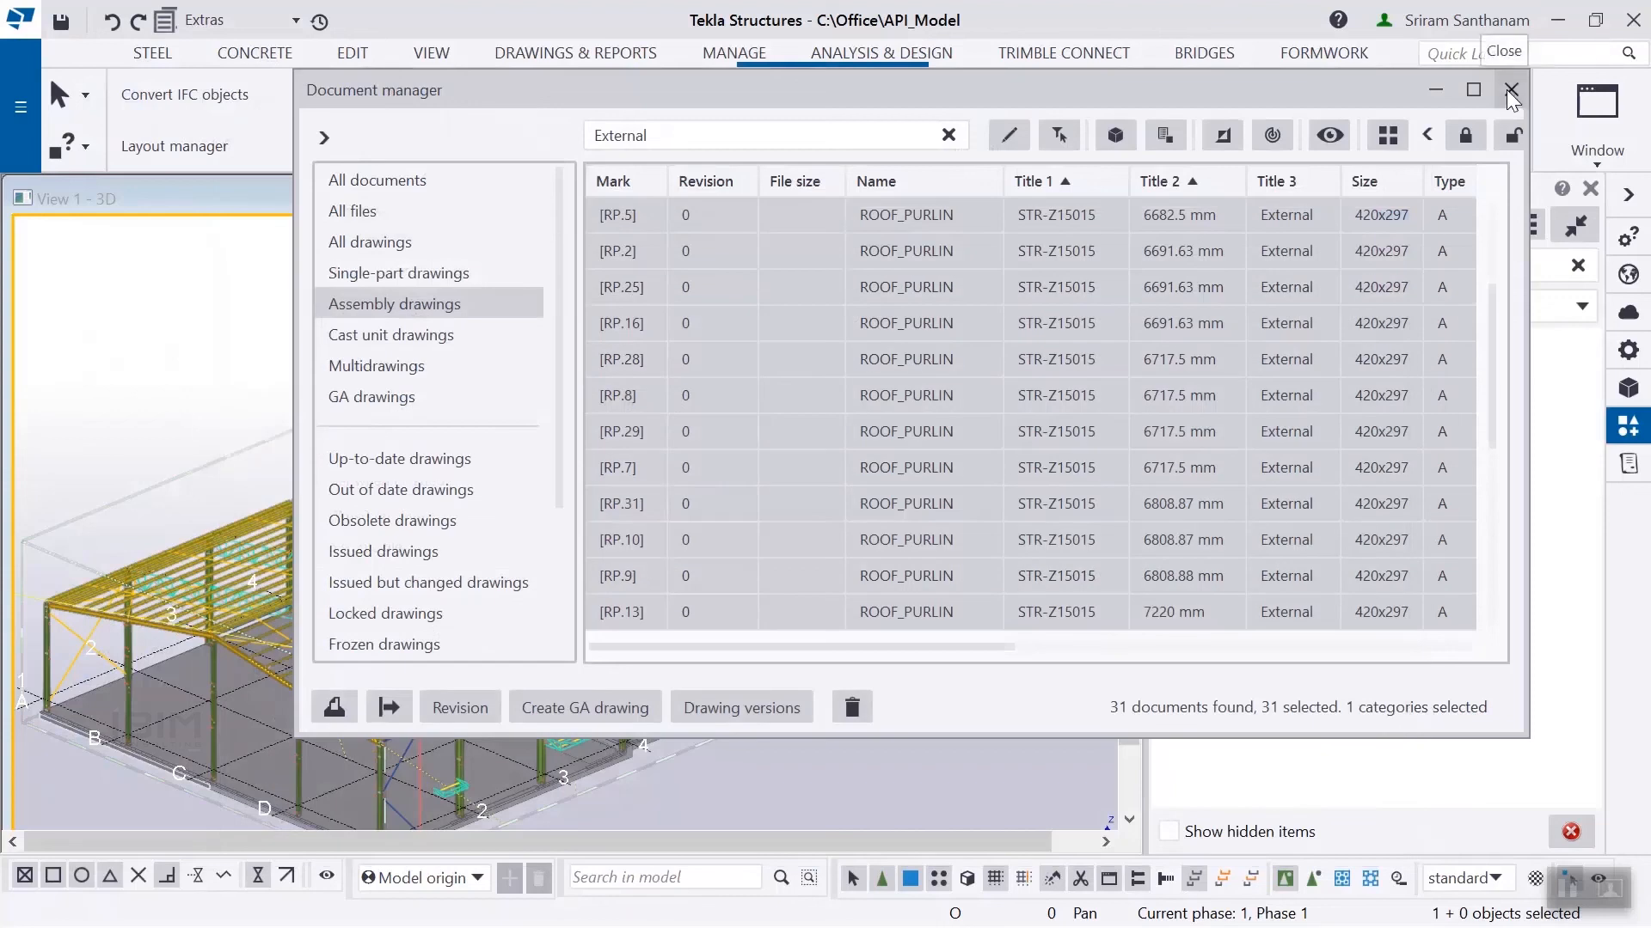
Step: Change the 3D view's object group filter so that part names must not contain SHEETING REID, and apply it to the view
{"action": "left_click", "coordinate": [1435, 89]}
{"action": "double_click", "coordinate": [233, 354]}
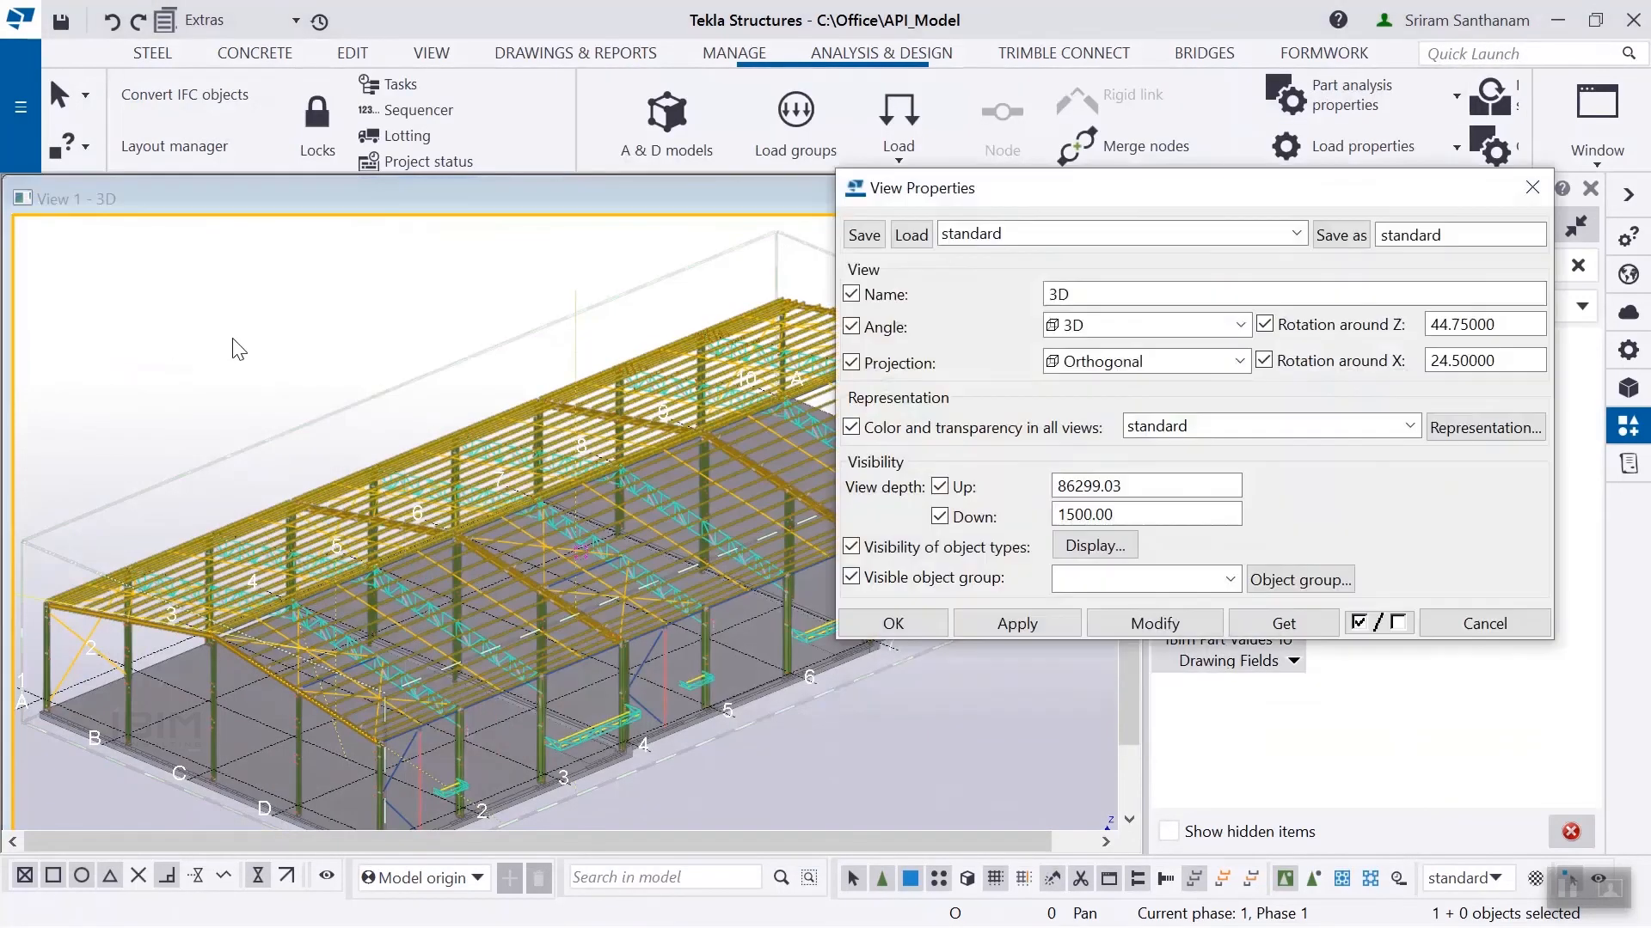
{"action": "left_click", "coordinate": [1293, 579]}
{"action": "left_click", "coordinate": [1281, 366]}
{"action": "left_click_drag", "start_coordinate": [1315, 365], "coordinate": [1214, 378]}
{"action": "key", "text": "BackSpace"}
{"action": "left_click", "coordinate": [970, 659]}
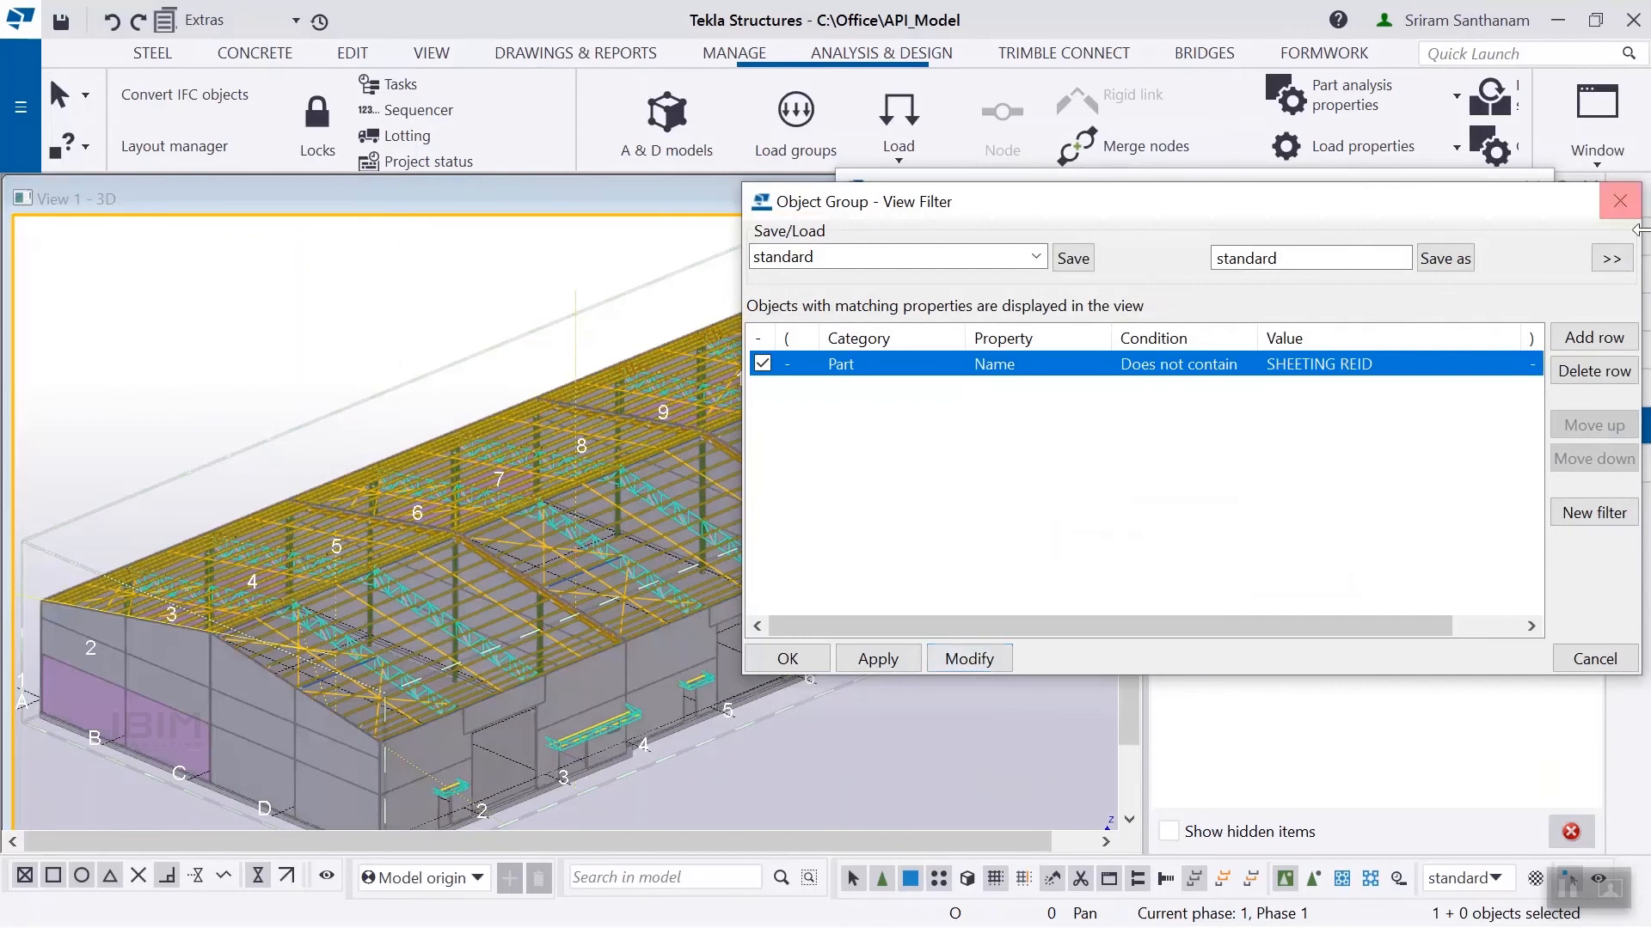
{"action": "left_click", "coordinate": [1619, 202]}
{"action": "left_click", "coordinate": [1533, 185]}
Step: List all cast unit drawings in the Document manager with the "External" search cleared, and select every drawing in the list
{"action": "left_click", "coordinate": [575, 53]}
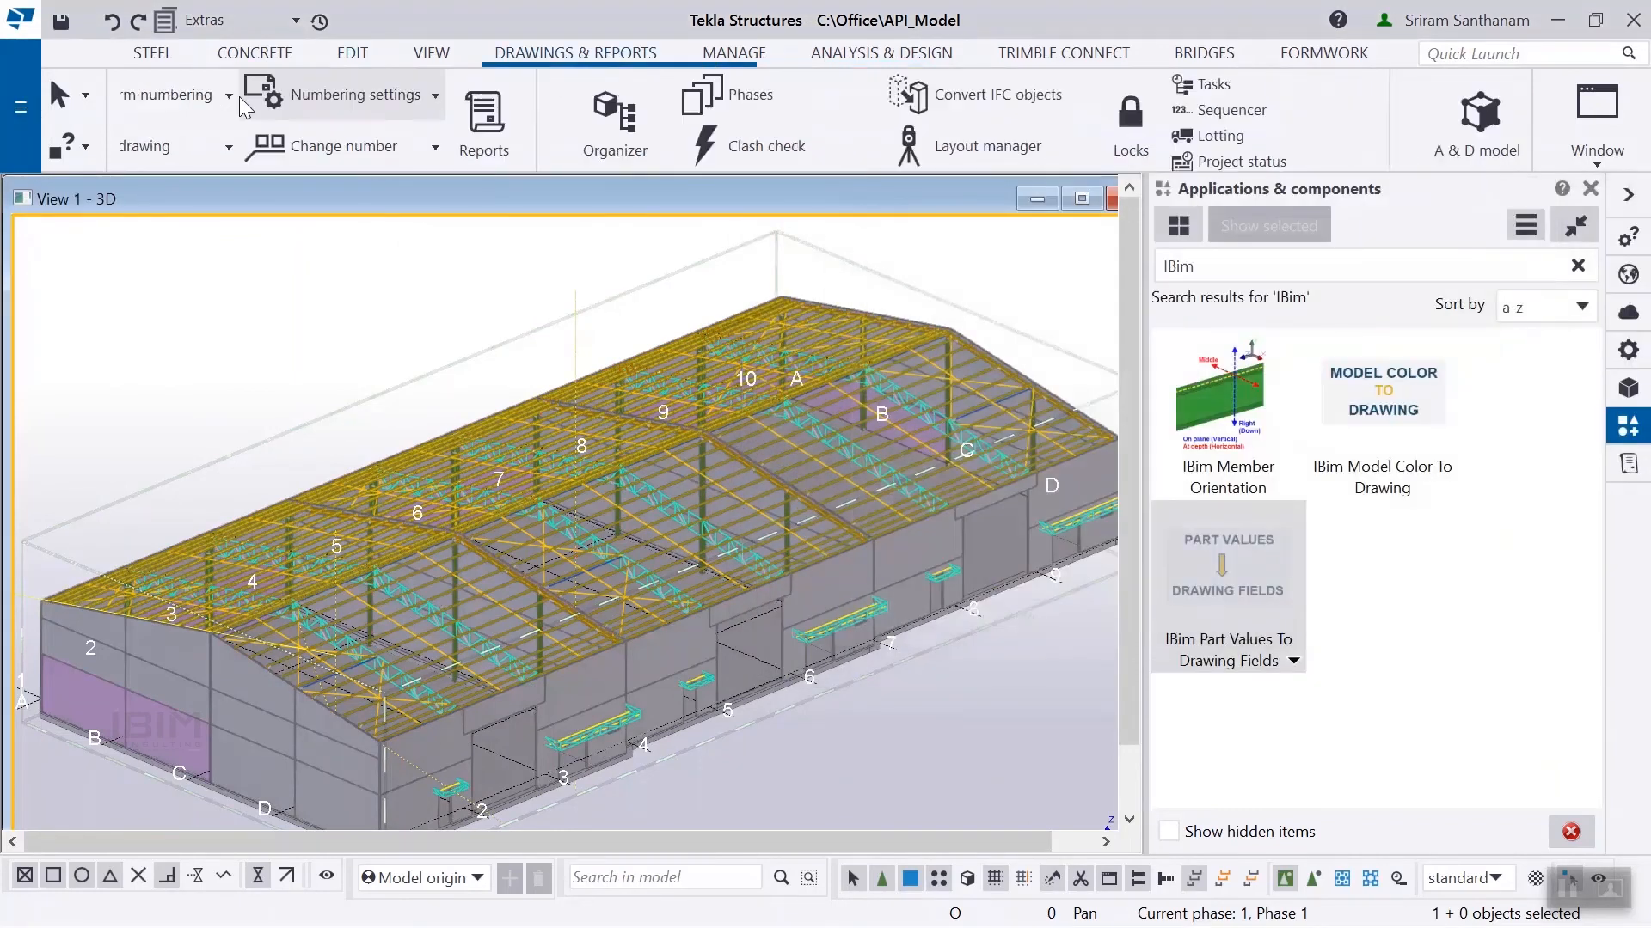
{"action": "left_click", "coordinate": [174, 121]}
{"action": "left_click", "coordinate": [396, 338]}
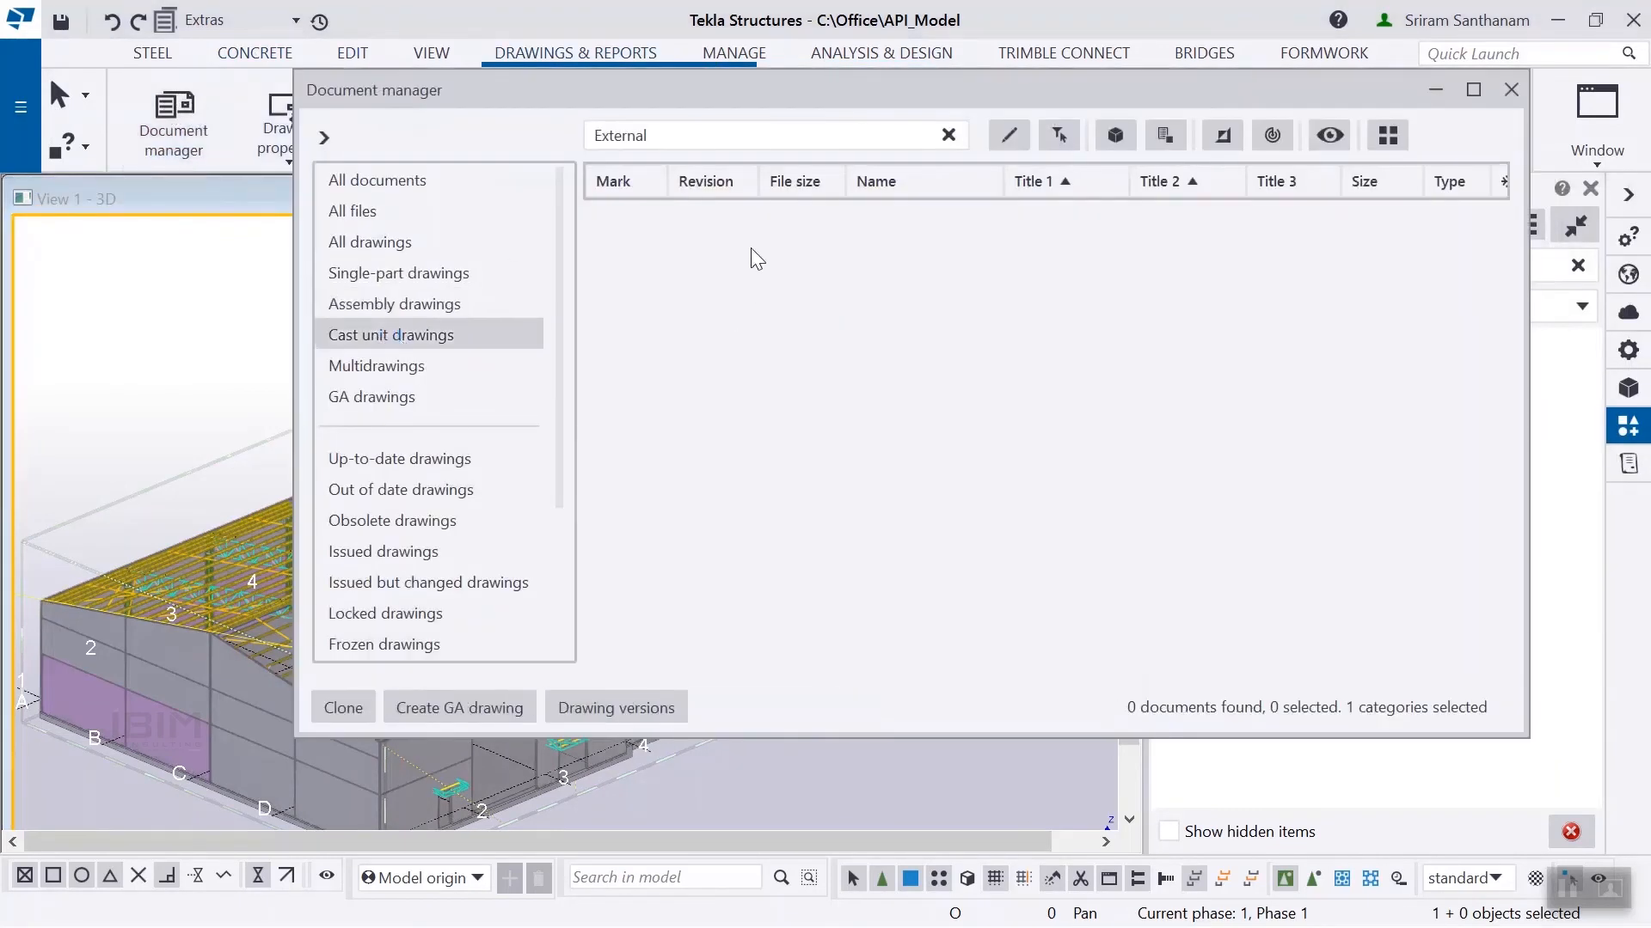
{"action": "left_click", "coordinate": [948, 135]}
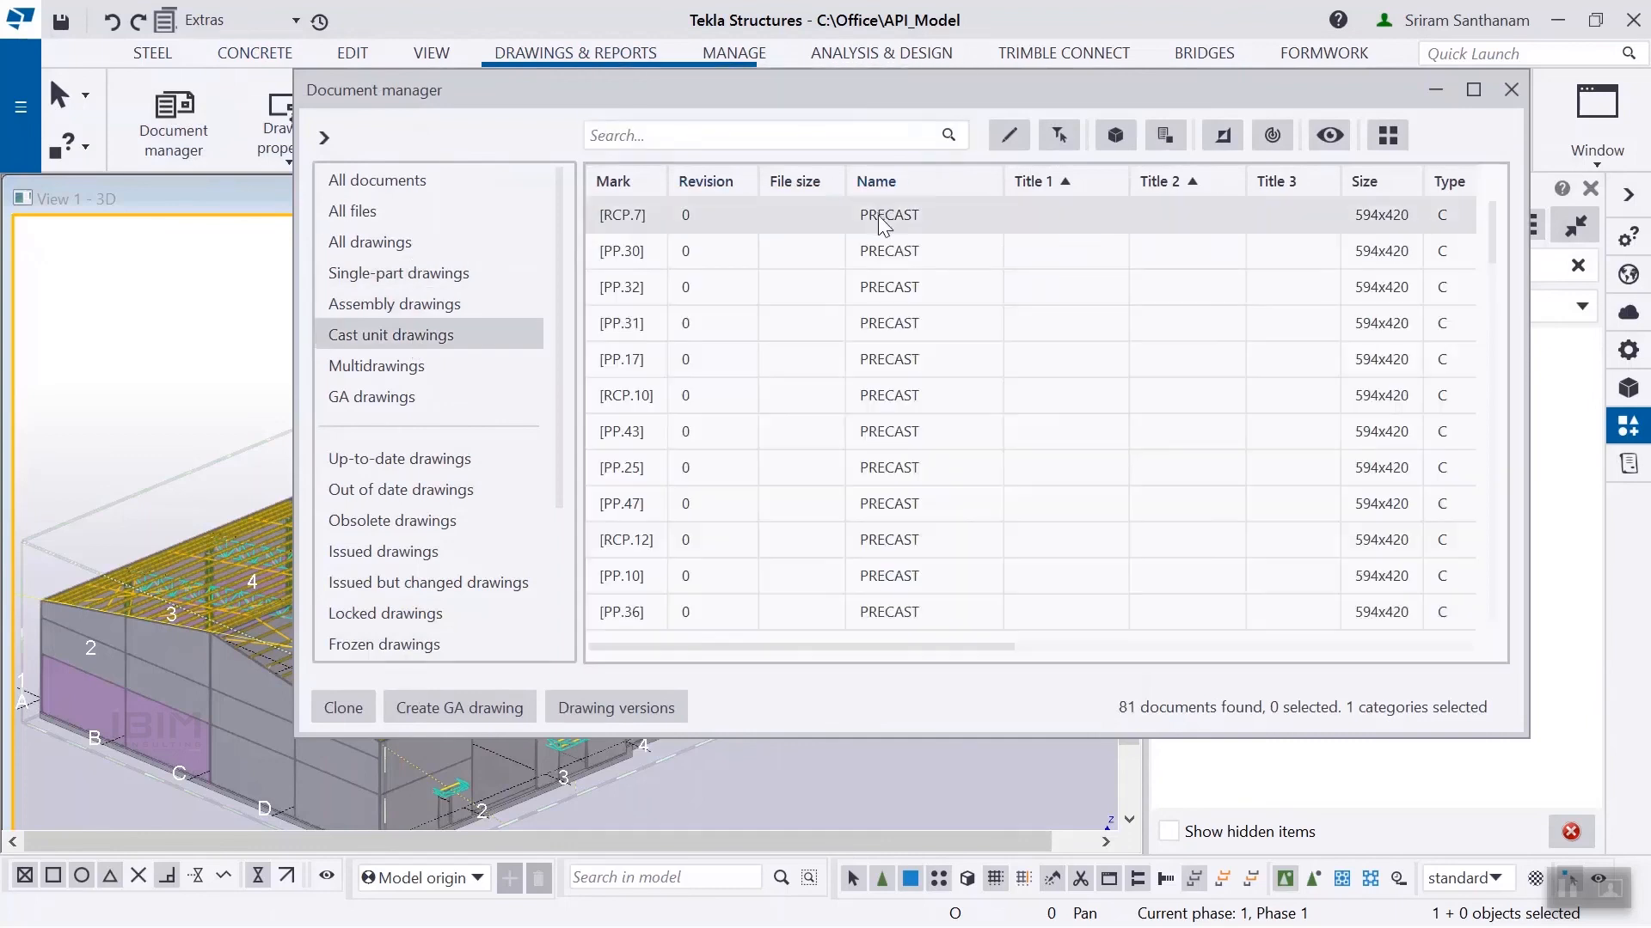
{"action": "left_click", "coordinate": [875, 219]}
{"action": "key", "text": "ctrl+a"}
Step: Run IBim Part Values To Drawing Fields on the selected drawings, assigning profile to Title1, length to Title2, Workshop / External to Title3 and weight to comment
{"action": "left_click_drag", "start_coordinate": [1170, 90], "coordinate": [781, 97]}
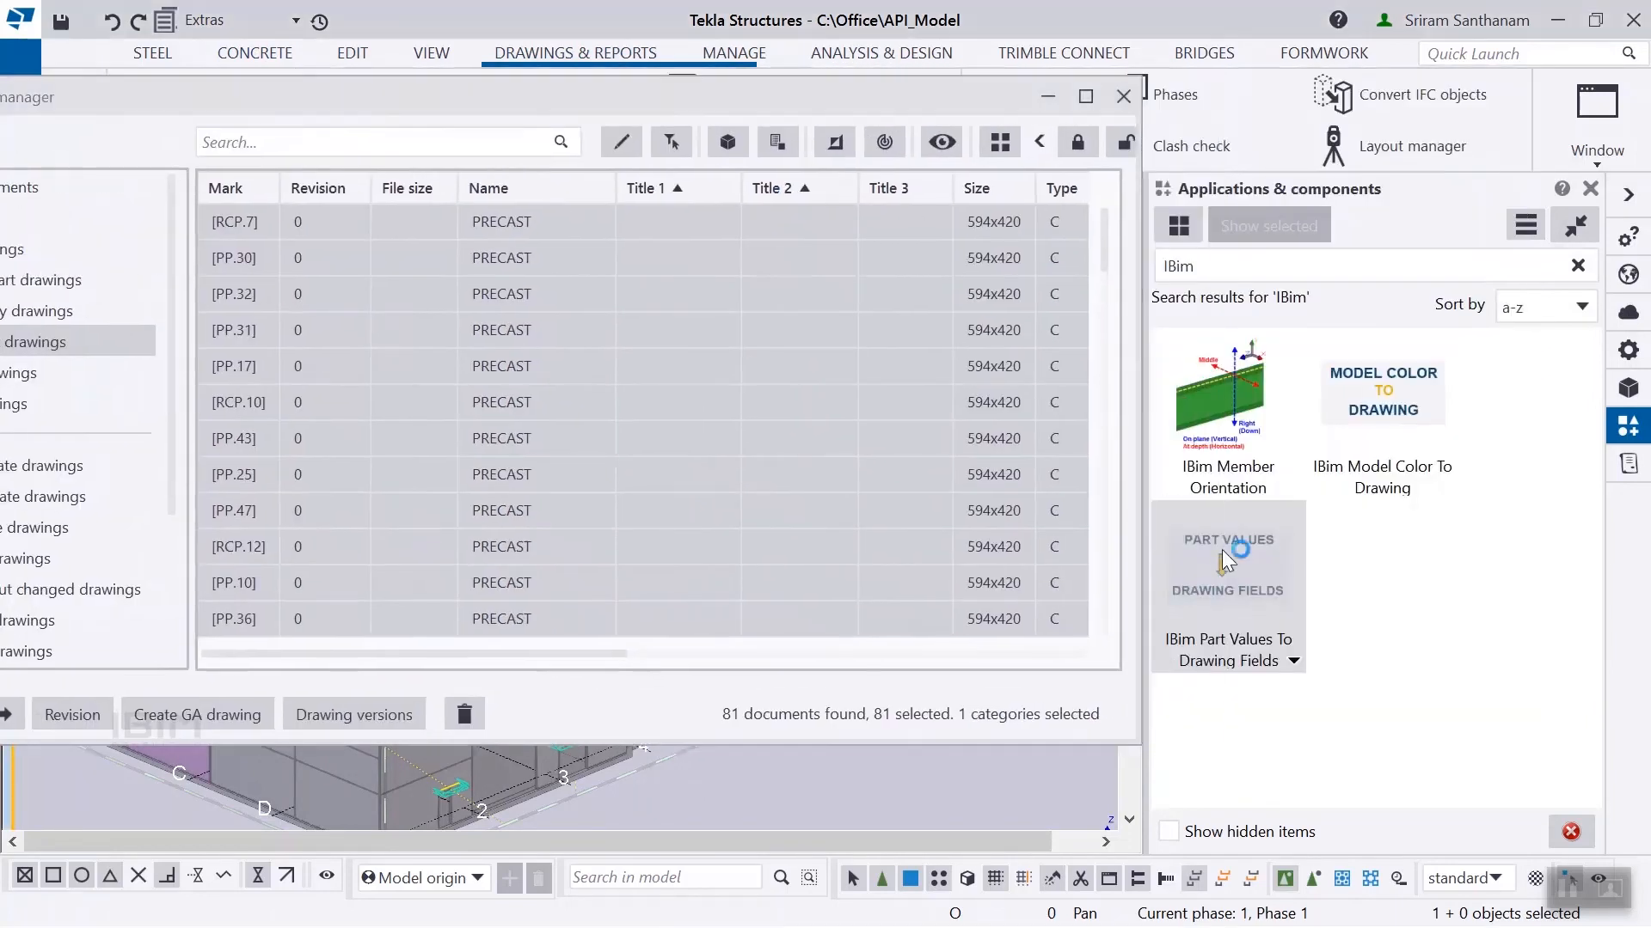
{"action": "double_click", "coordinate": [1220, 549]}
{"action": "left_click_drag", "start_coordinate": [331, 50], "coordinate": [1271, 86]}
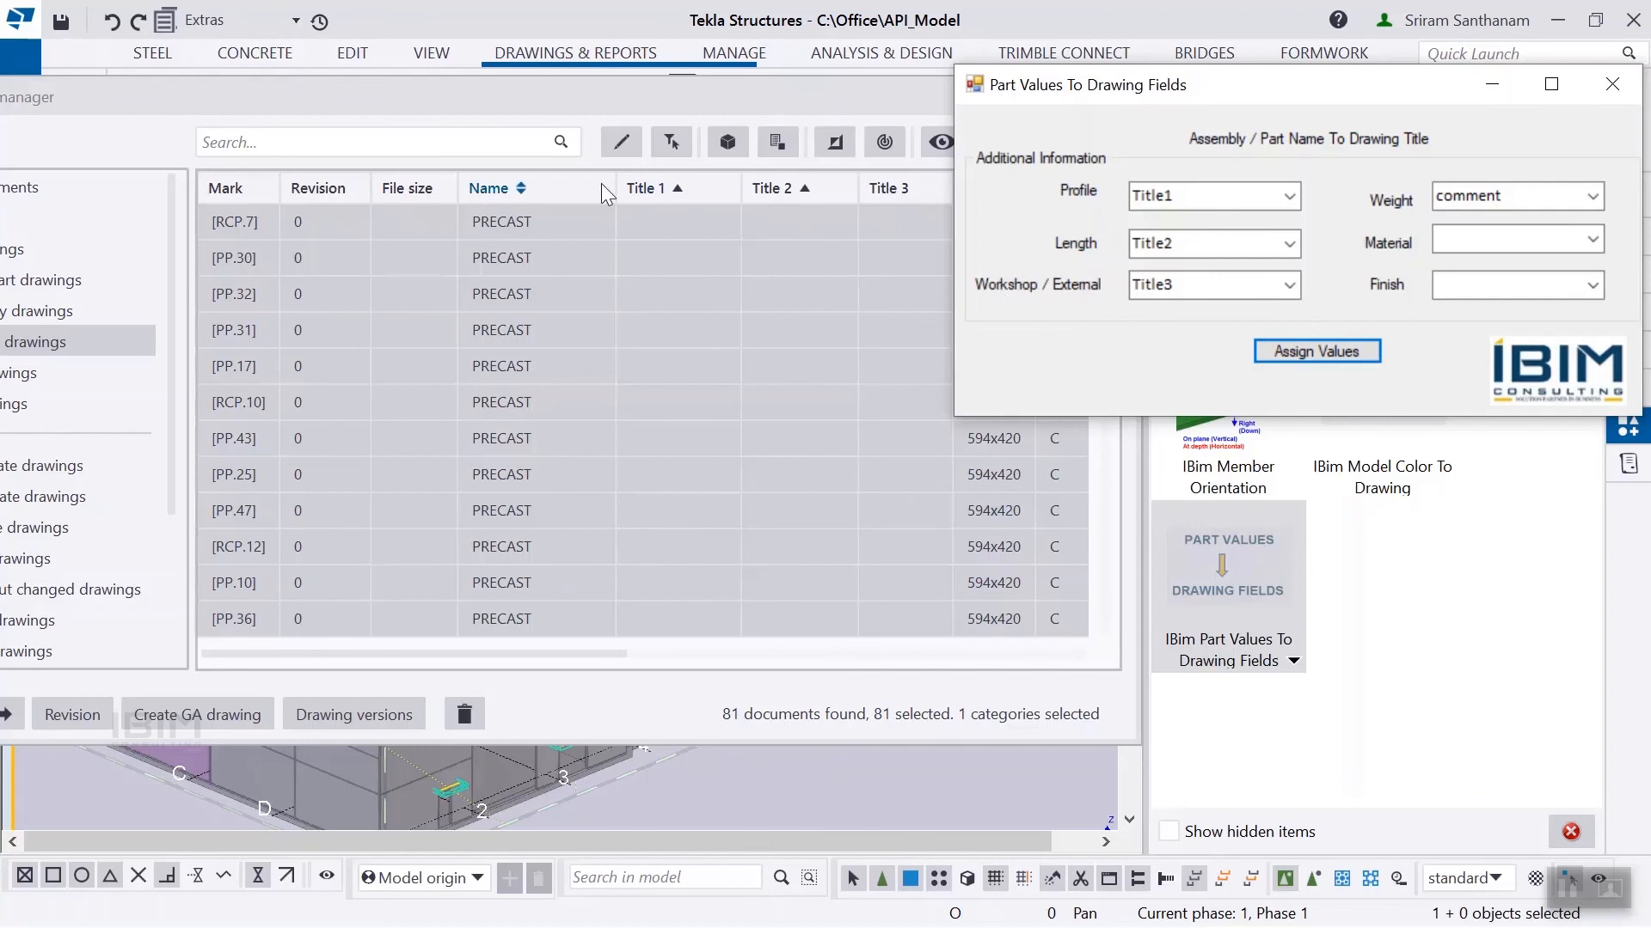
{"action": "left_click", "coordinate": [1326, 351]}
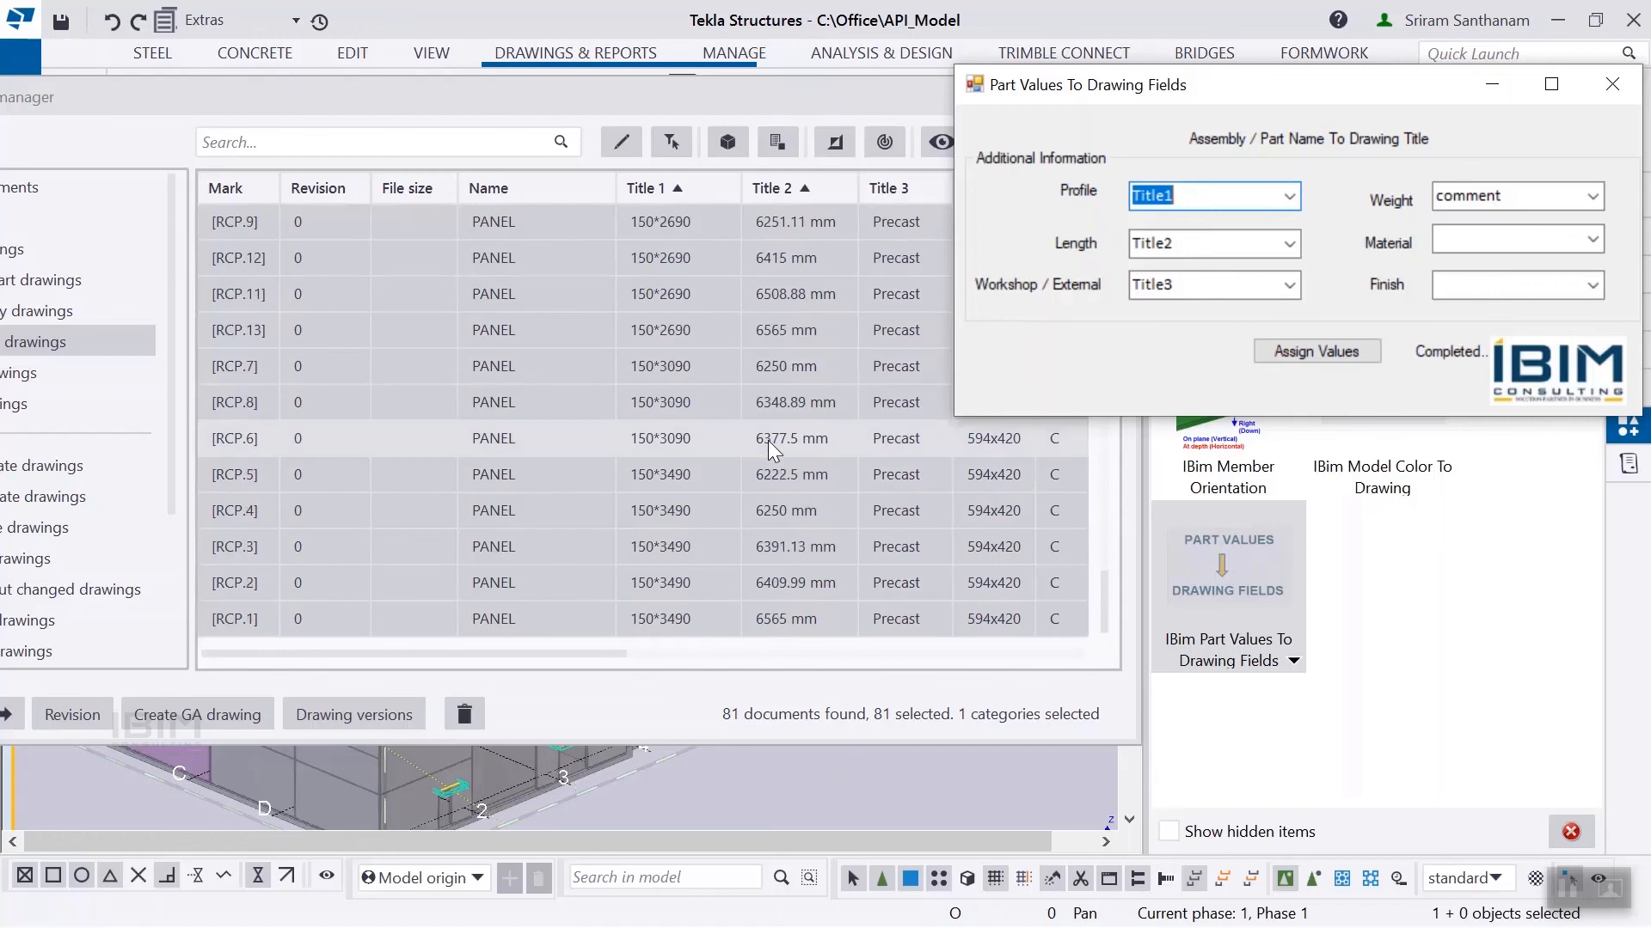
Step: Check the titles and Comment column of the cast unit drawings, and close the Part Values To Drawing Fields dialog
{"action": "mouse_move", "coordinate": [1316, 93]}
{"action": "left_mouse_down"}
{"action": "mouse_move", "coordinate": [1386, 103]}
{"action": "mouse_move", "coordinate": [1498, 260]}
{"action": "left_mouse_up"}
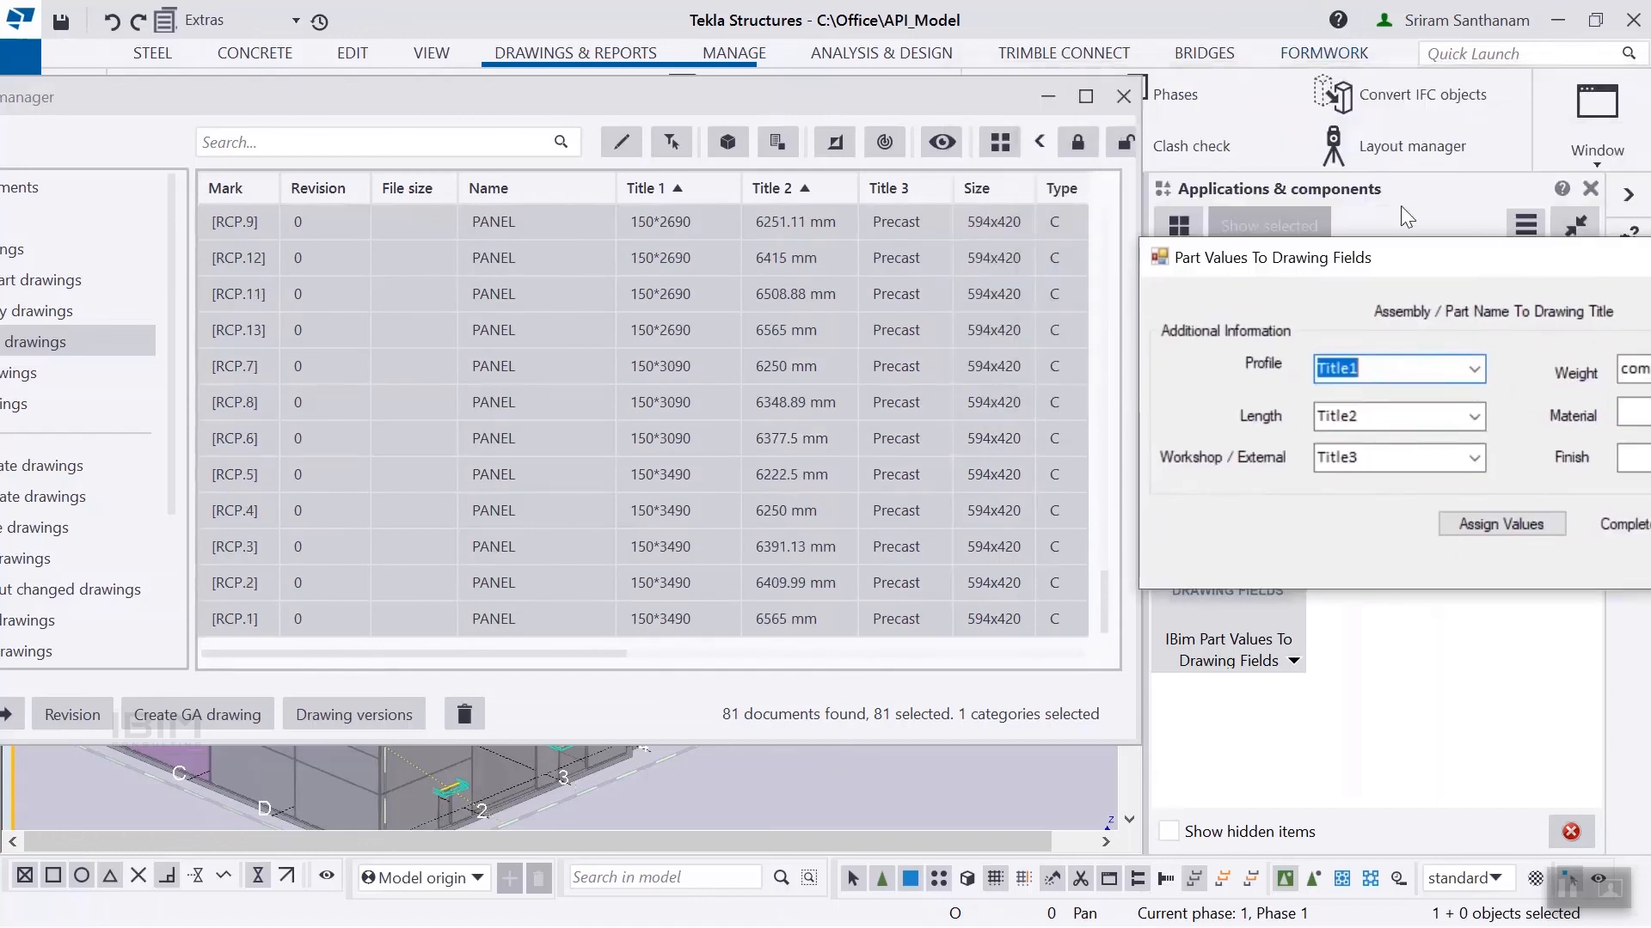
{"action": "left_click_drag", "start_coordinate": [622, 653], "coordinate": [952, 624]}
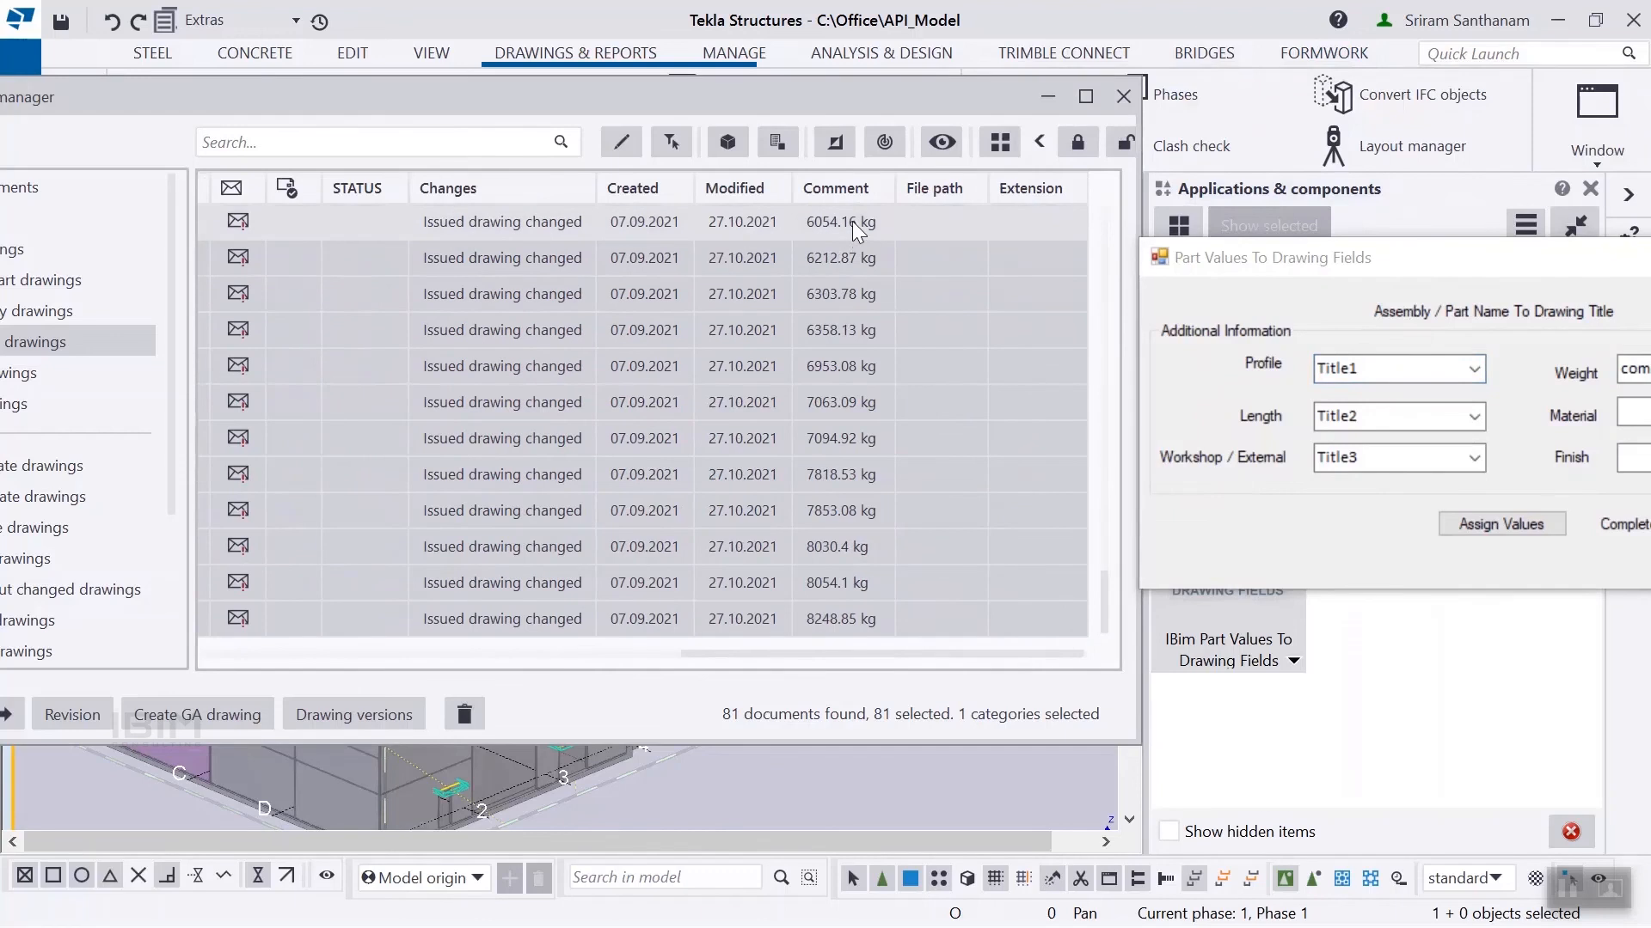
{"action": "left_click_drag", "start_coordinate": [779, 654], "coordinate": [305, 655]}
{"action": "left_click_drag", "start_coordinate": [383, 96], "coordinate": [568, 55]}
{"action": "left_click_drag", "start_coordinate": [1365, 257], "coordinate": [712, 400]}
{"action": "left_click", "coordinate": [1147, 401]}
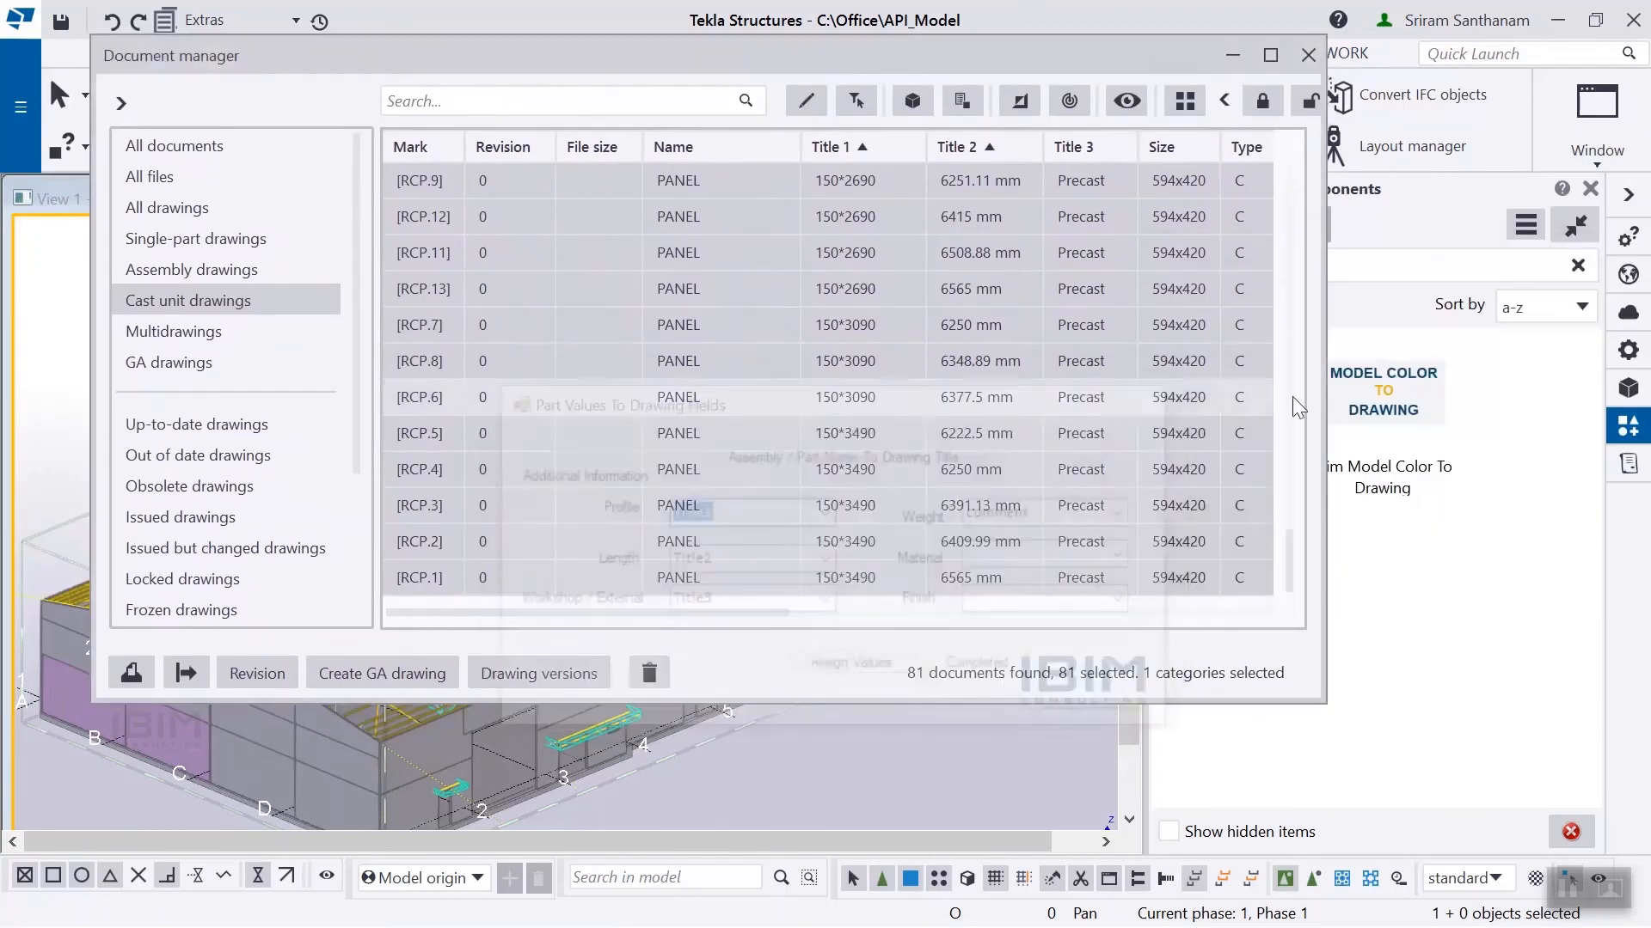